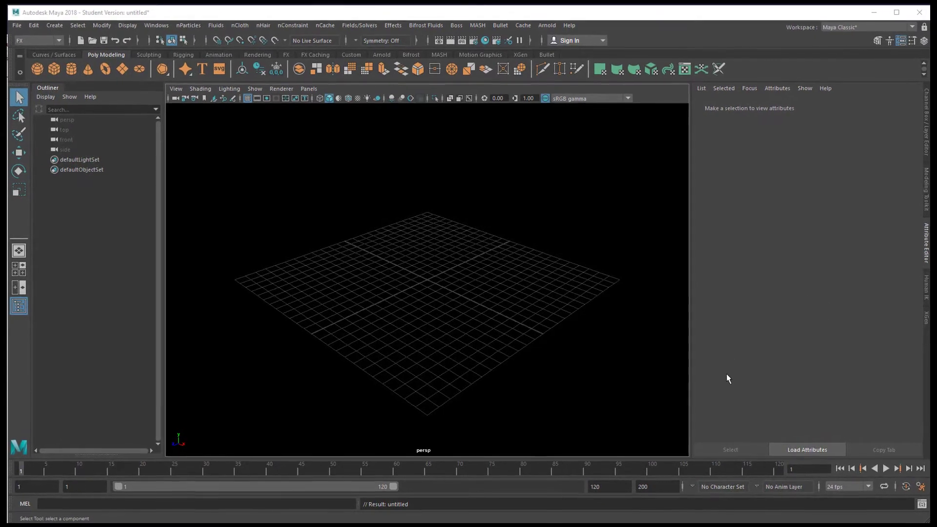
pyautogui.click(501, 22)
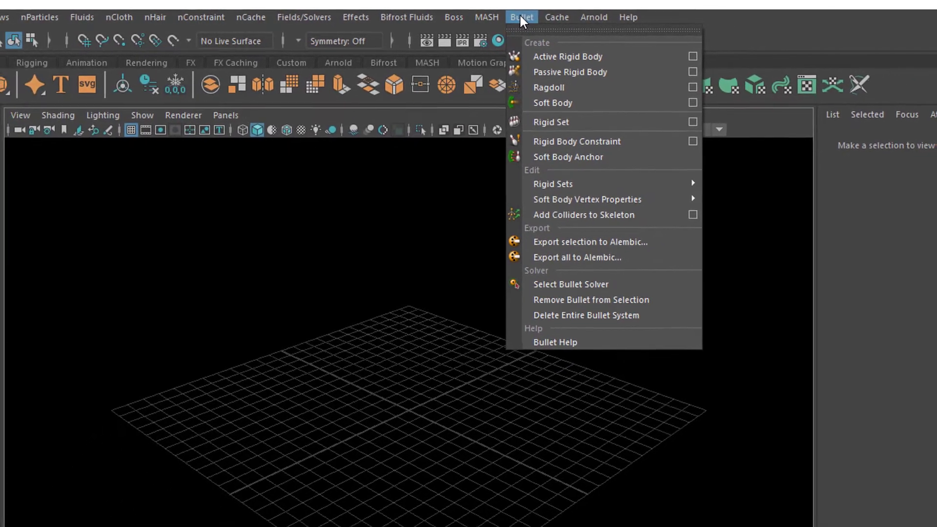
pyautogui.click(378, 373)
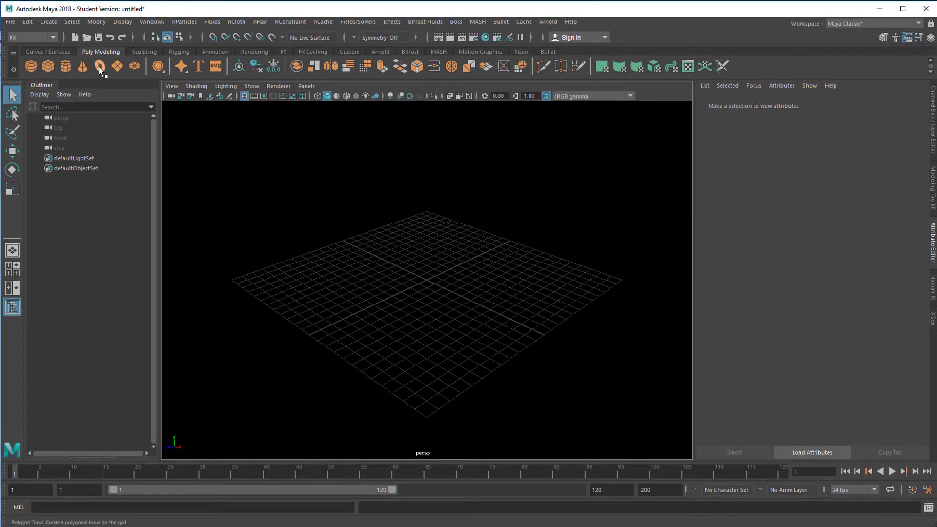
# - Create a NURBS torus at the centre of the grid
pyautogui.click(48, 51)
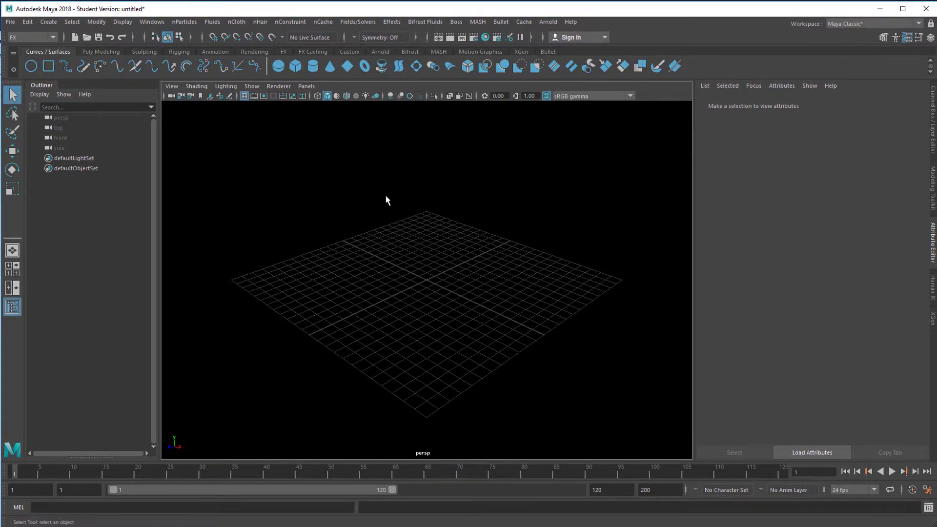
pyautogui.click(363, 67)
pyautogui.scroll(8, 677, 326)
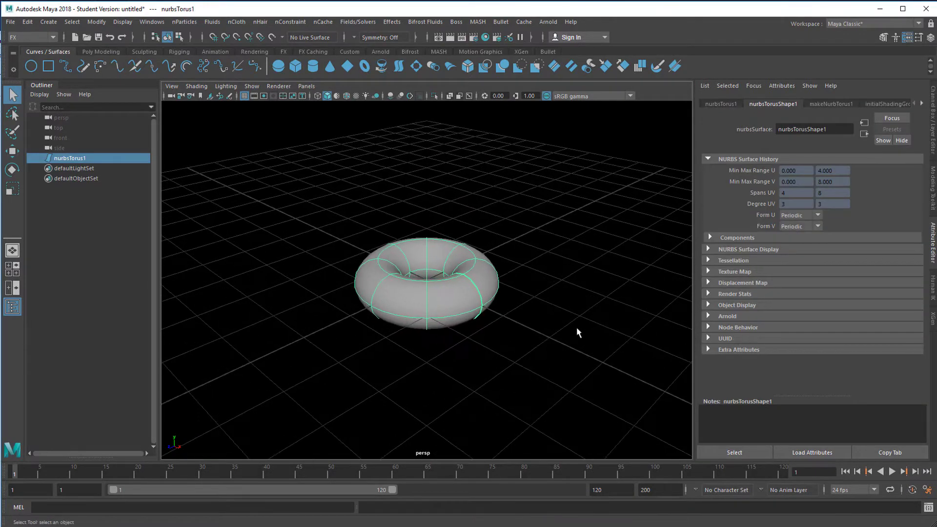
pyautogui.scroll(3, 590, 336)
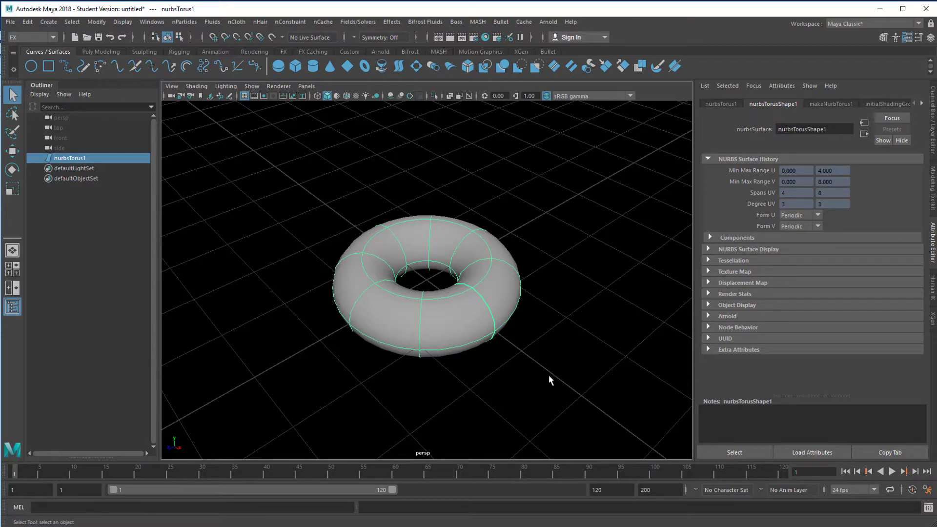
# - Switch the torus to control vertex editing and deform it by moving some of its control vertices with soft selection
pyautogui.rightClick(447, 227)
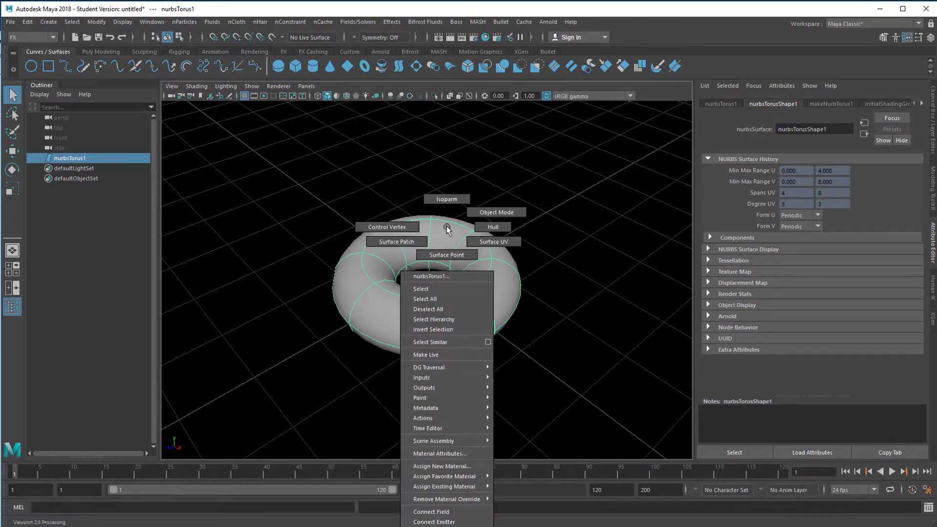
pyautogui.click(387, 227)
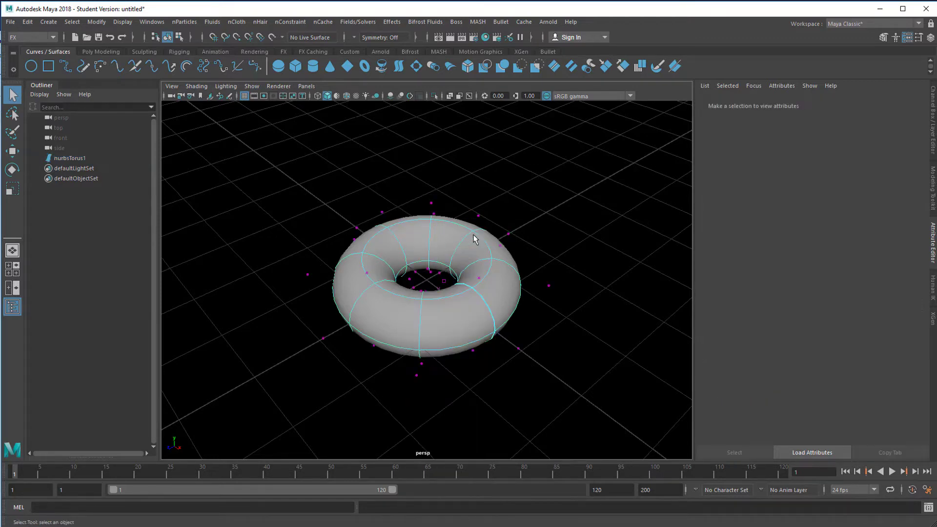
pyautogui.keyDown('alt'); pyautogui.moveTo(486, 282); pyautogui.dragTo(494, 271); pyautogui.keyUp('alt')
pyautogui.moveTo(431, 229); pyautogui.dragTo(432, 229)
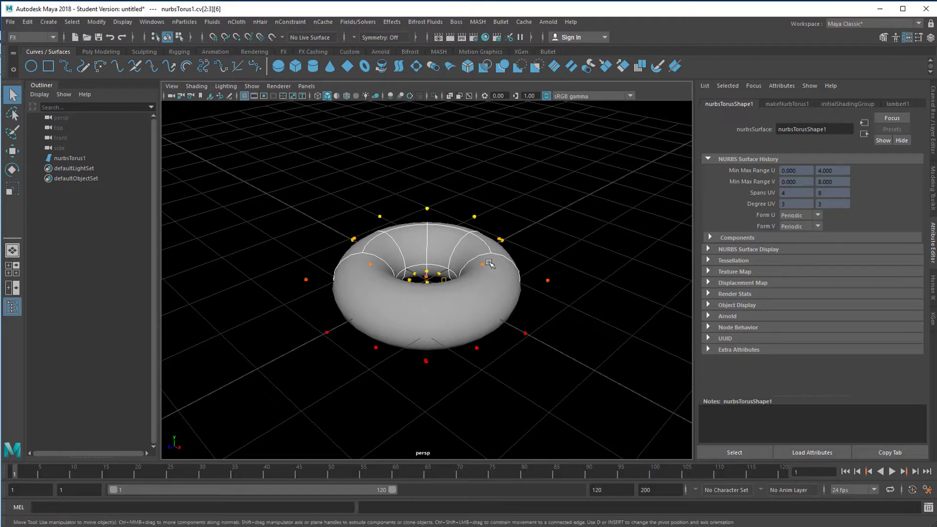
pyautogui.press('w')
pyautogui.keyDown('alt'); pyautogui.moveTo(489, 268); pyautogui.dragTo(416, 318); pyautogui.keyUp('alt')
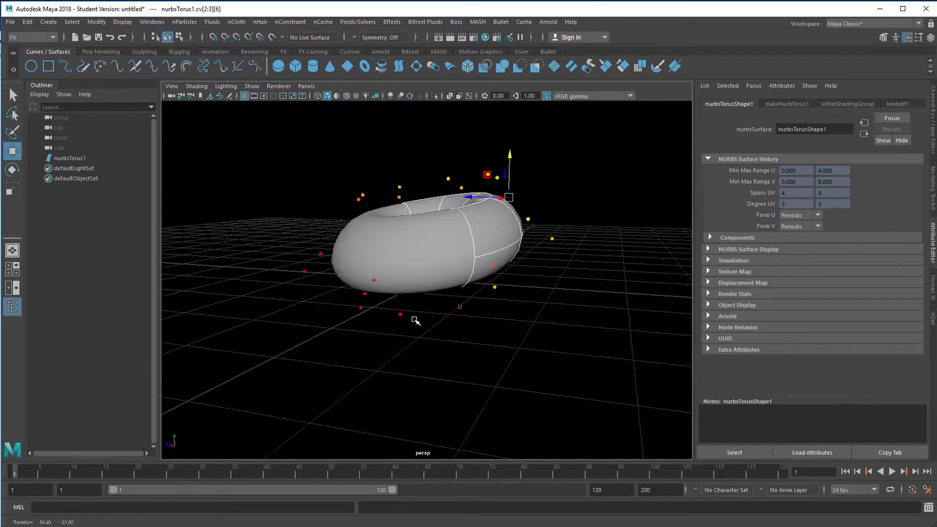
pyautogui.moveTo(485, 262); pyautogui.dragTo(568, 320)
pyautogui.keyDown('alt'); pyautogui.moveTo(491, 236); pyautogui.dragTo(572, 303); pyautogui.keyUp('alt')
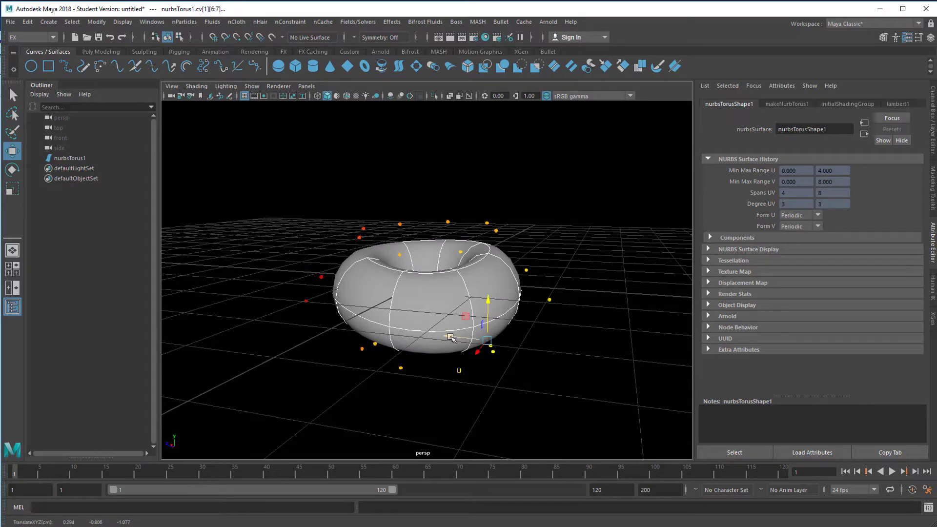
pyautogui.keyDown('alt'); pyautogui.moveTo(451, 338); pyautogui.dragTo(479, 288); pyautogui.keyUp('alt')
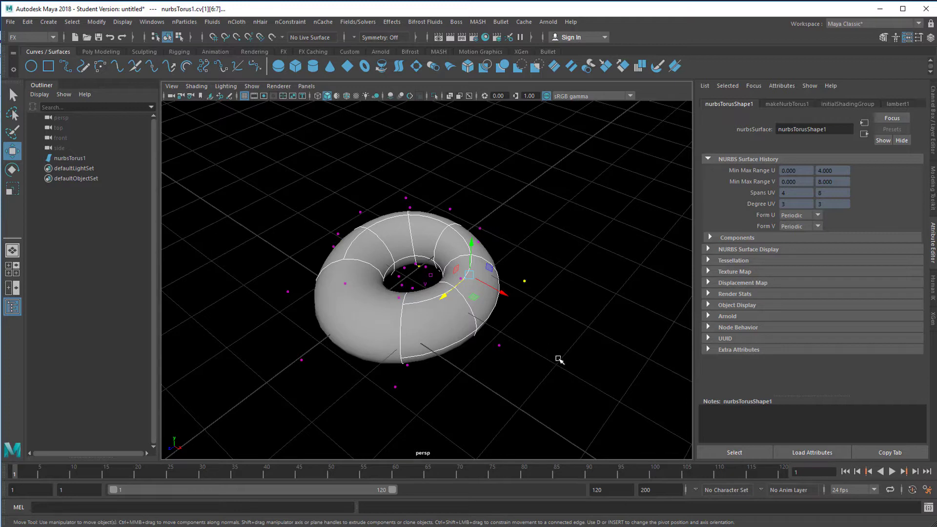
# - Raise one control vertex above the torus's far side slightly, and lower it with soft selection turned on
pyautogui.moveTo(412, 204); pyautogui.dragTo(411, 205)
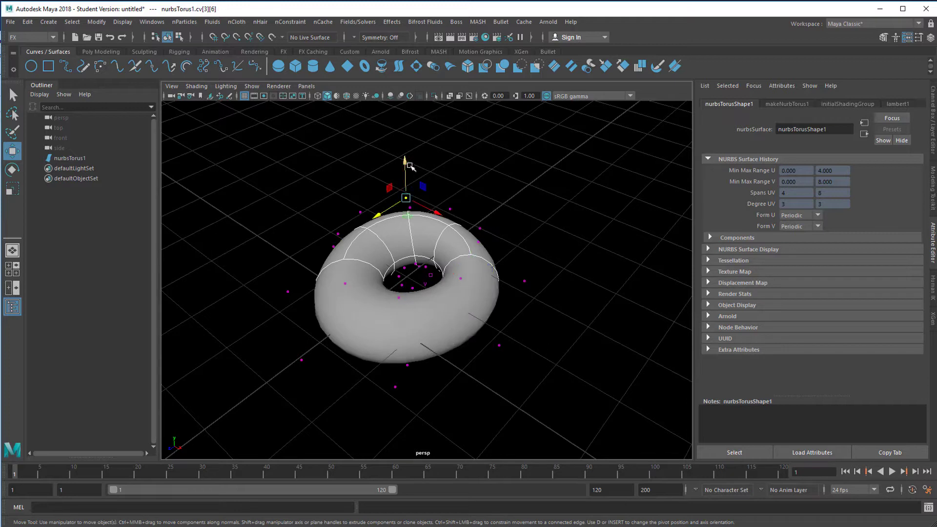
pyautogui.moveTo(407, 161)
pyautogui.mouseDown()
pyautogui.moveTo(408, 139)
pyautogui.moveTo(409, 160)
pyautogui.mouseUp()
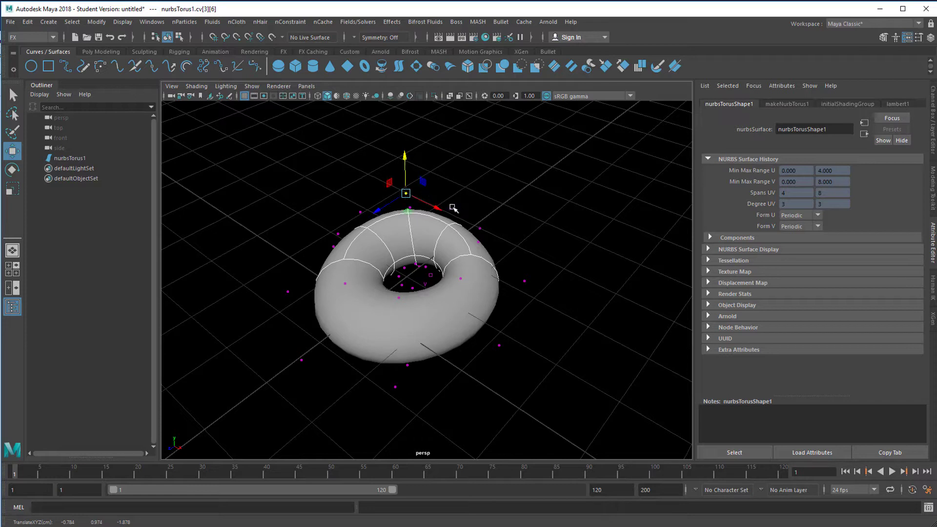
pyautogui.press('b')
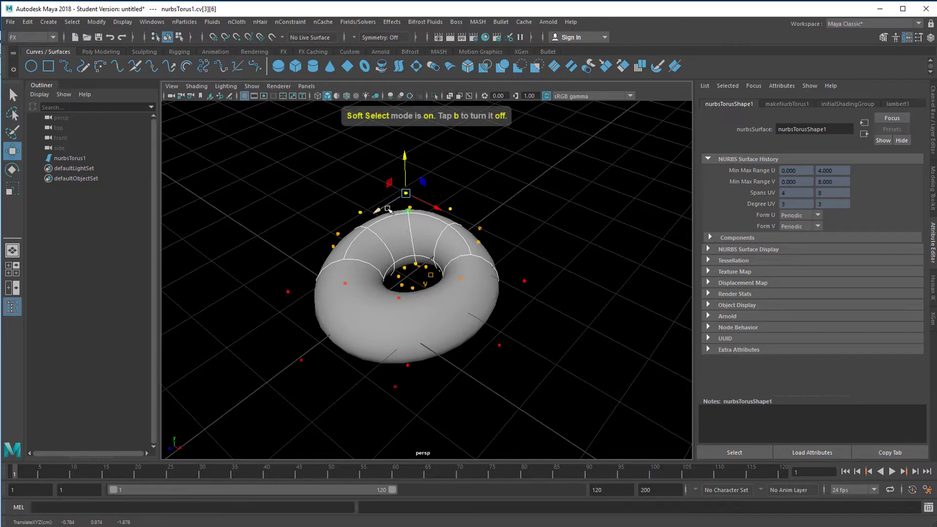
pyautogui.moveTo(407, 155); pyautogui.dragTo(407, 200)
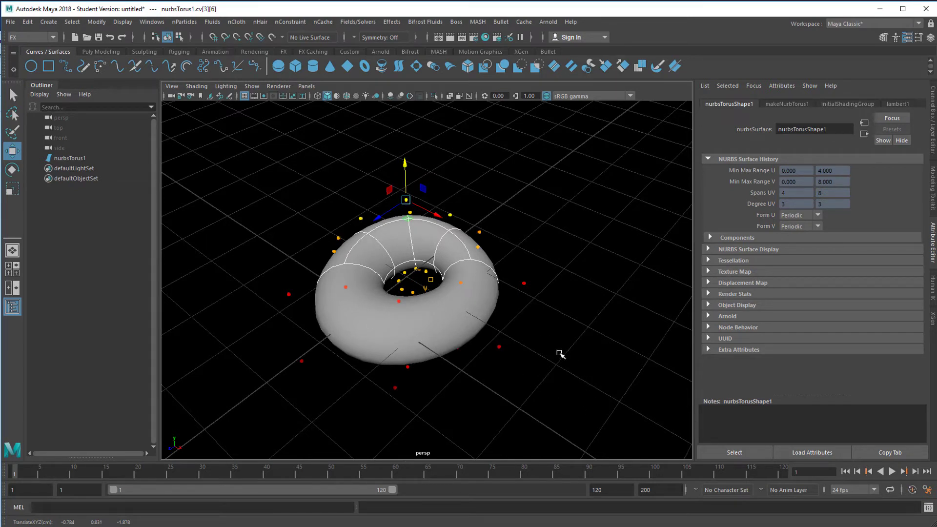
pyautogui.keyDown('alt'); pyautogui.moveTo(546, 415); pyautogui.dragTo(500, 399); pyautogui.keyUp('alt')
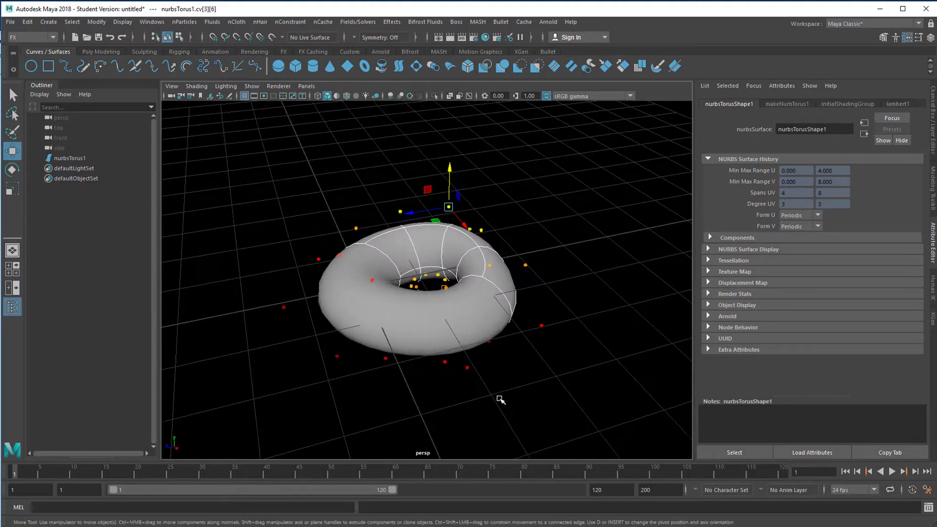
pyautogui.keyDown('alt'); pyautogui.moveTo(499, 399); pyautogui.dragTo(486, 340, button='right'); pyautogui.keyUp('alt')
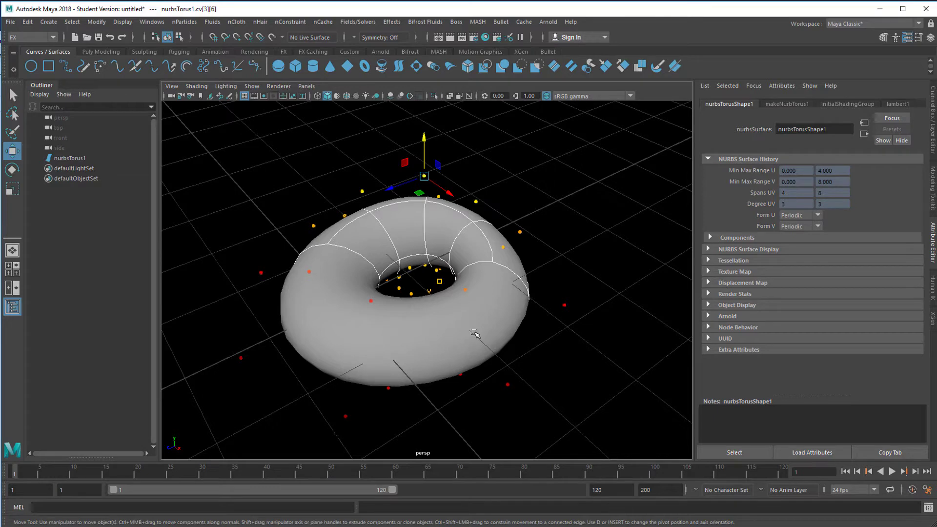
# - Return the torus from control vertex editing to object selection mode
pyautogui.press('F8')
pyautogui.press('F8')
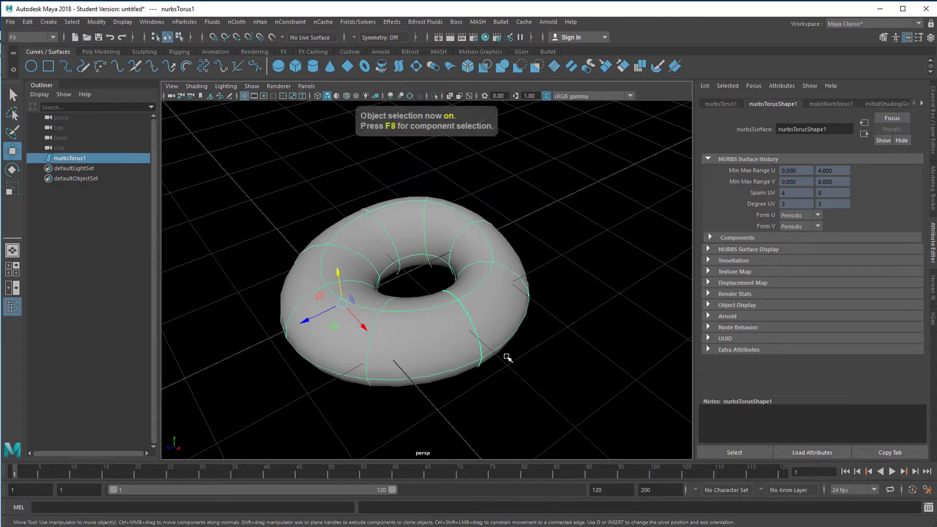
pyautogui.keyDown('alt'); pyautogui.moveTo(503, 363); pyautogui.dragTo(454, 359, button='right'); pyautogui.keyUp('alt')
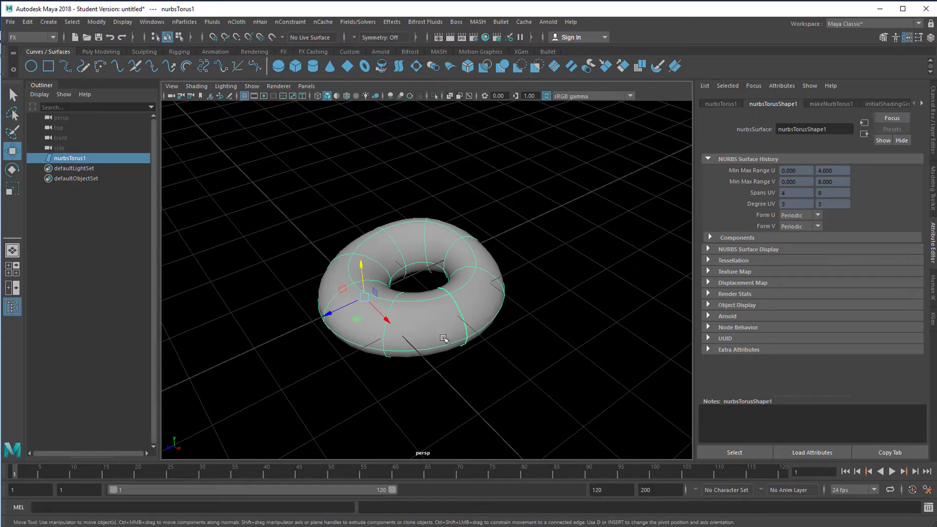
# - Switch to the FX toolset and open the options of the Shatter effect
pyautogui.click(49, 37)
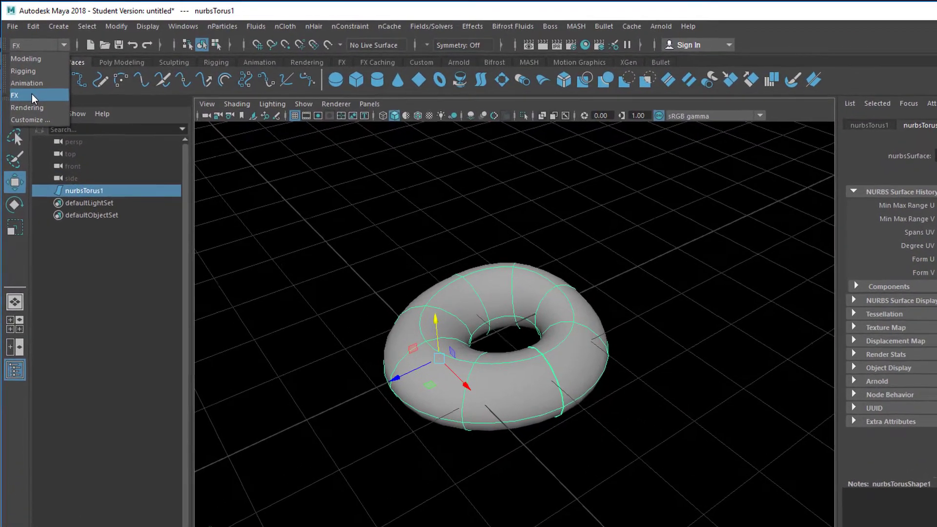
pyautogui.click(29, 85)
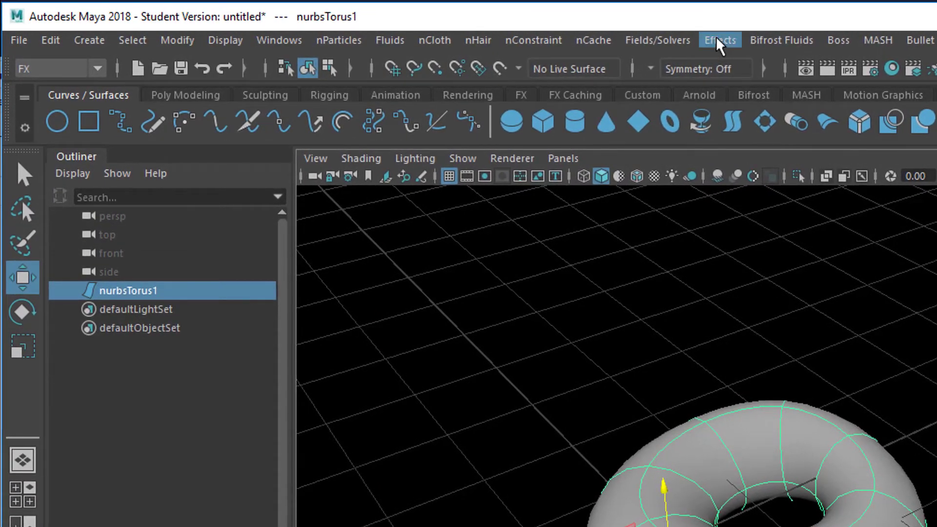
pyautogui.click(719, 42)
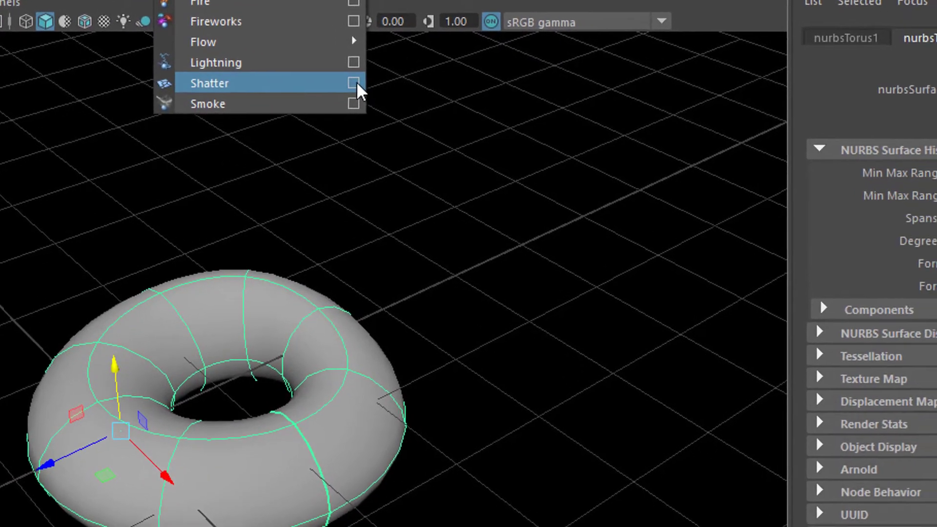
pyautogui.click(534, 134)
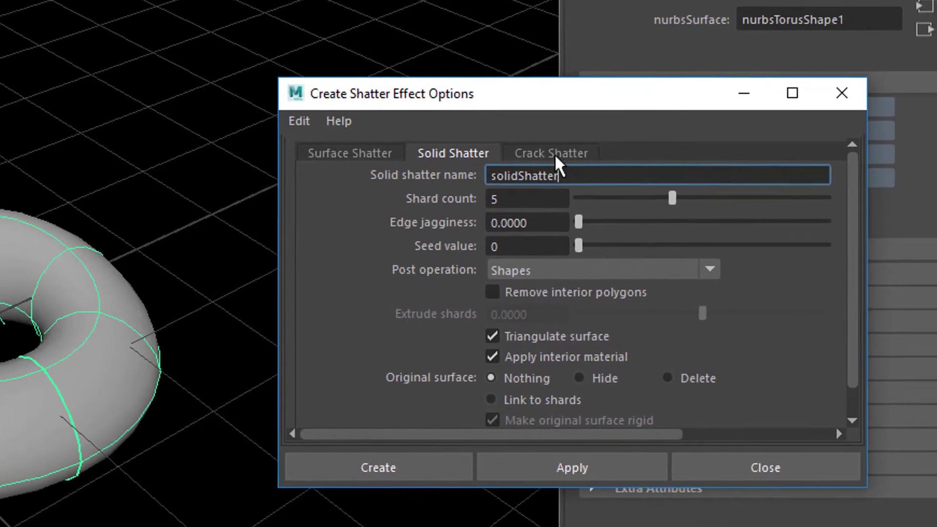
# - Look through the settings of the Crack Shatter, Solid Shatter and Surface Shatter types
pyautogui.click(578, 161)
pyautogui.click(481, 160)
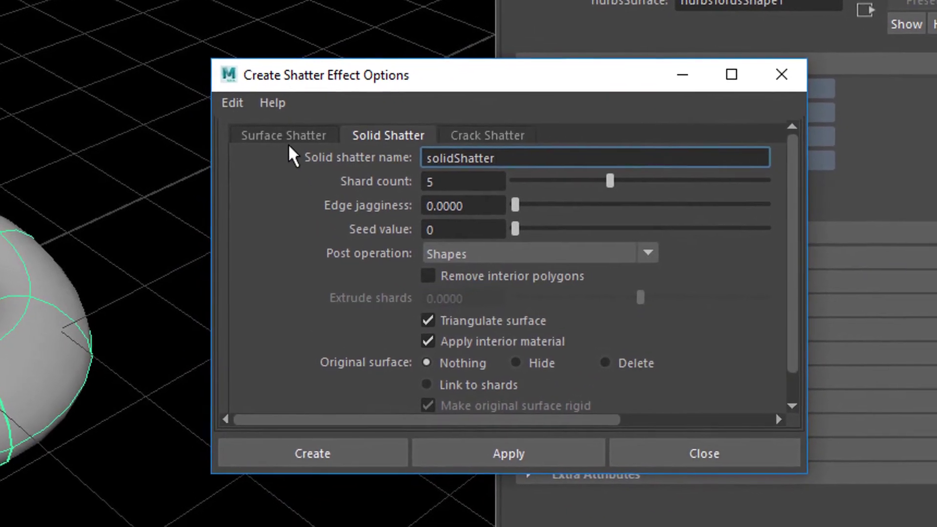
pyautogui.click(293, 139)
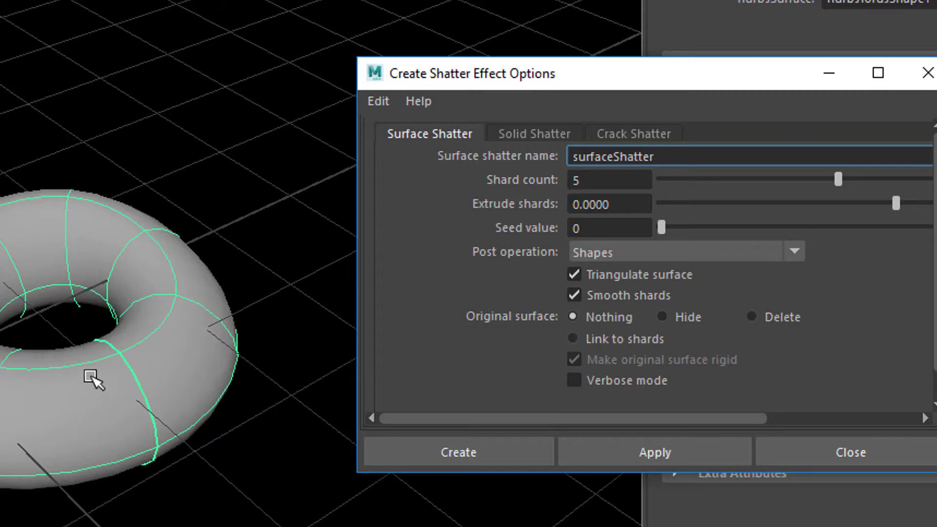
# - Apply a Solid Shatter to the torus with a shard count of 20 and the original surface set to Hide
pyautogui.click(537, 136)
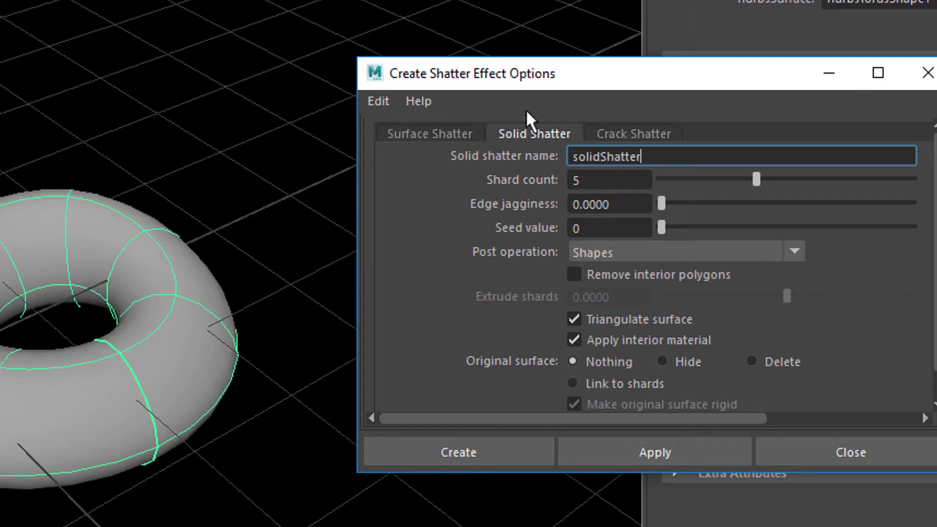
pyautogui.moveTo(550, 75); pyautogui.dragTo(528, 4)
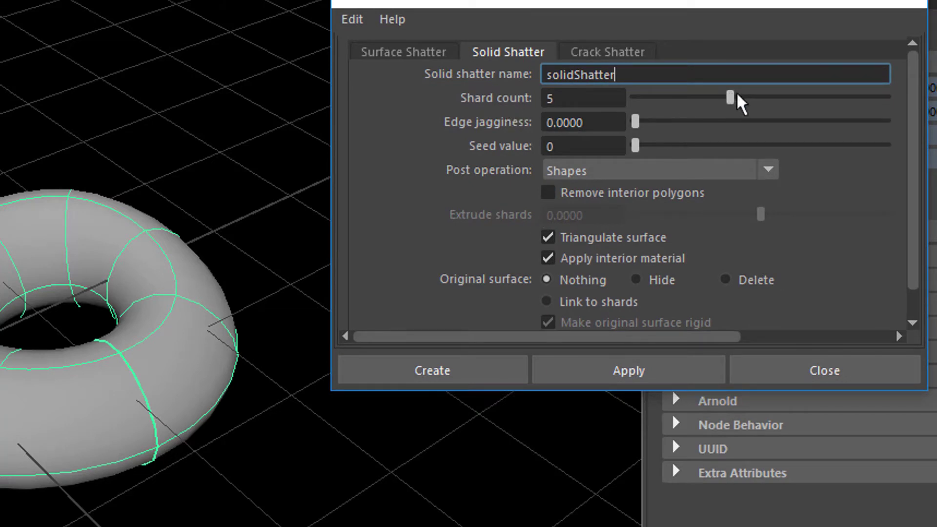
pyautogui.moveTo(731, 98); pyautogui.dragTo(901, 100)
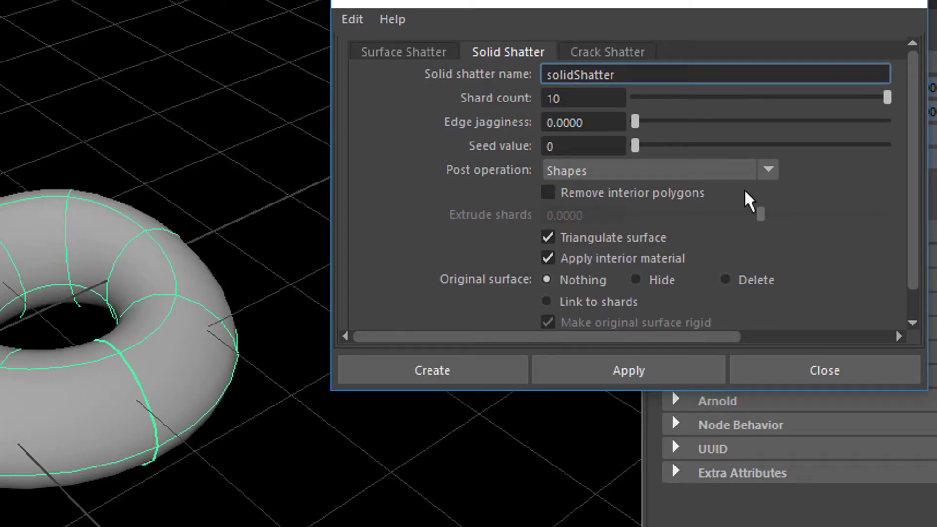
pyautogui.doubleClick(580, 99)
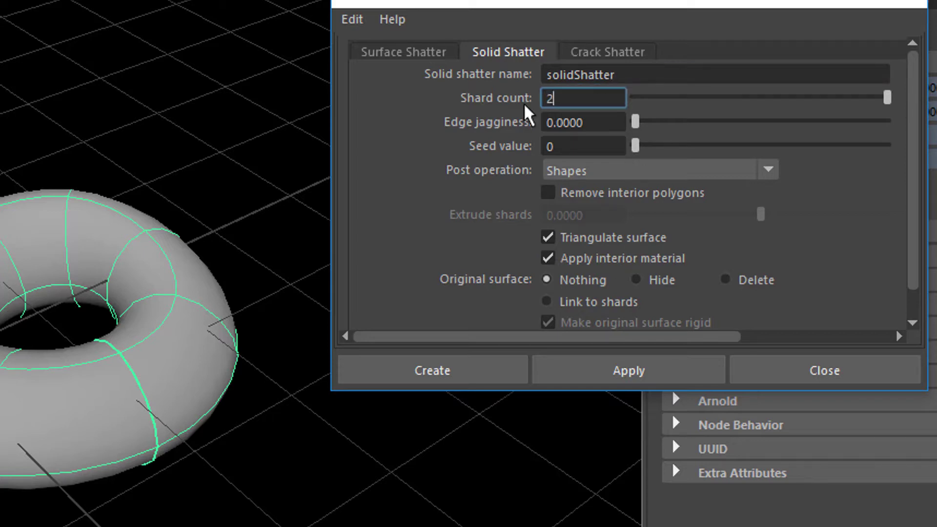
pyautogui.press('Return')
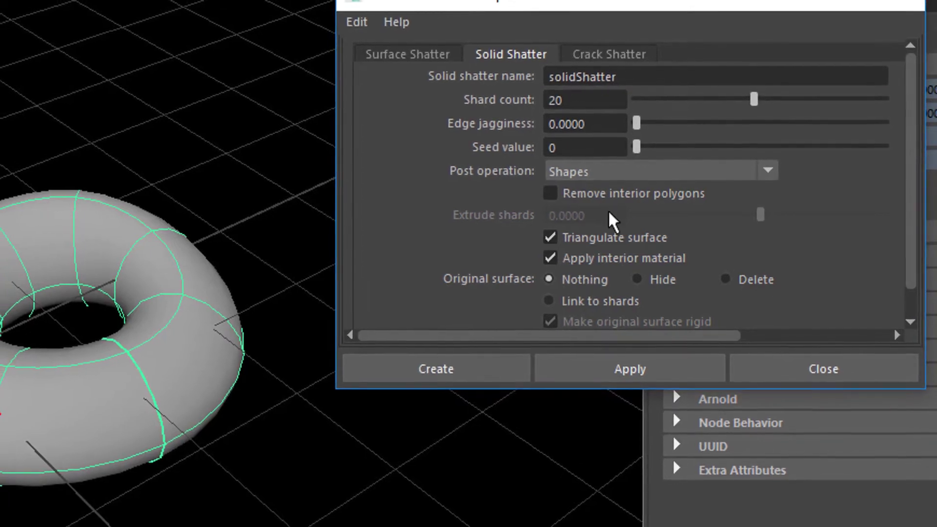
pyautogui.click(638, 279)
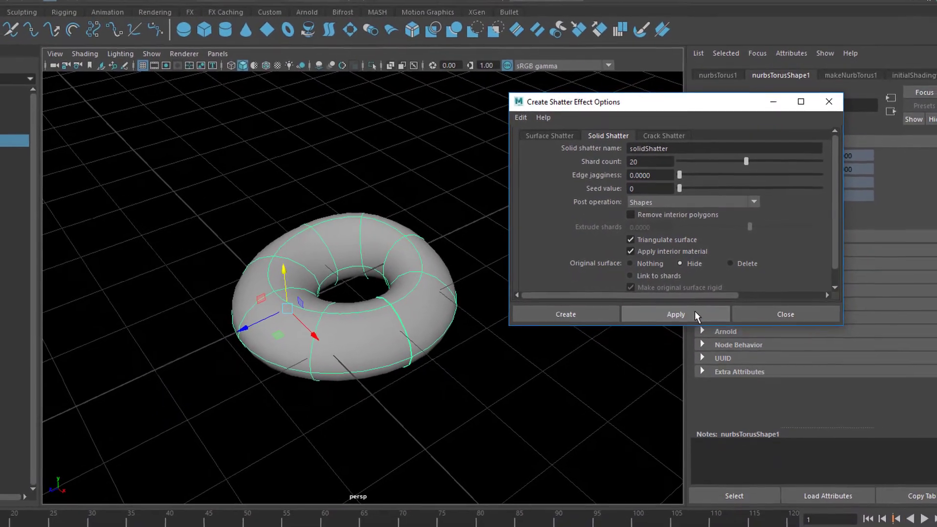
pyautogui.click(697, 313)
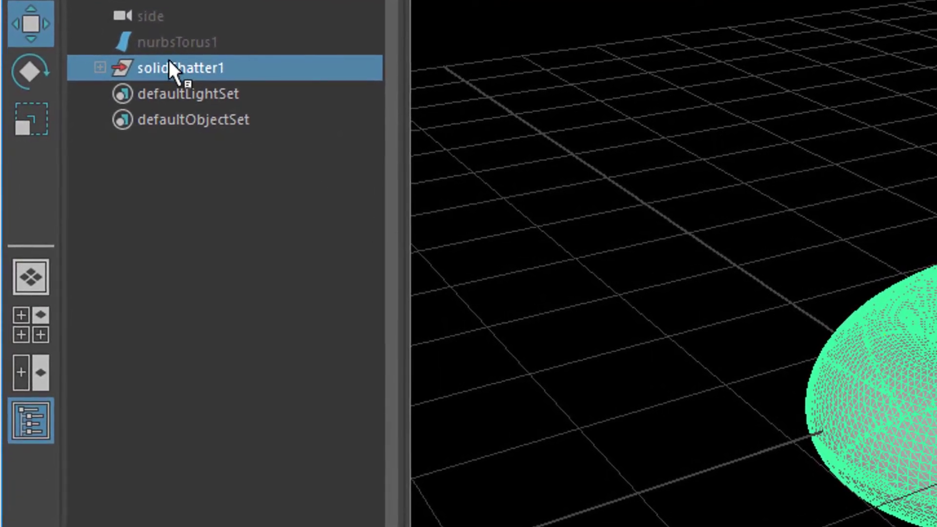
# - Expand the solidShatter1 group and select shard3 to examine that piece on the torus
pyautogui.click(94, 67)
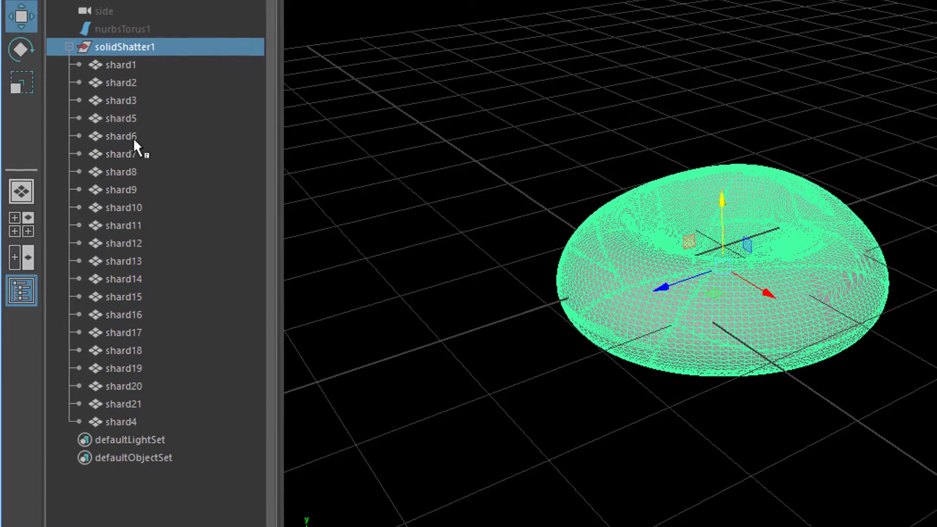
pyautogui.click(124, 107)
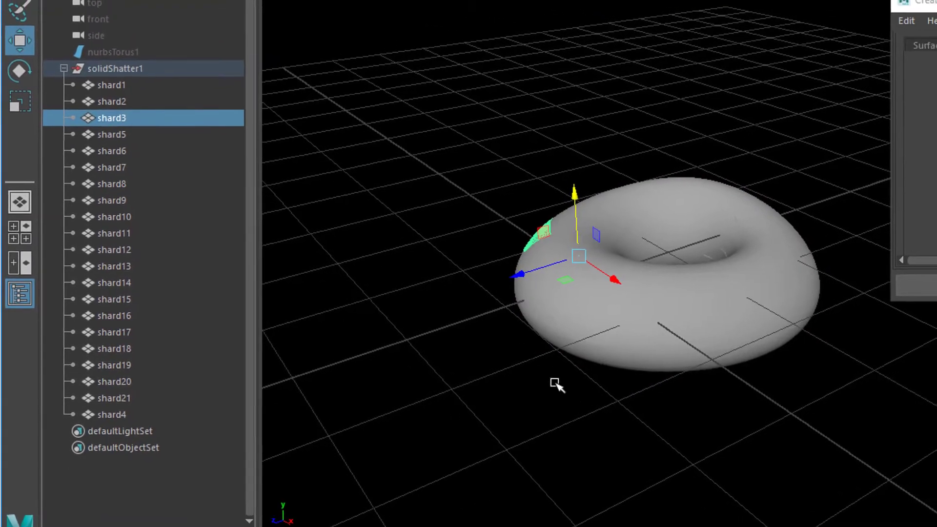
pyautogui.keyDown('alt'); pyautogui.moveTo(554, 383); pyautogui.dragTo(708, 349); pyautogui.keyUp('alt')
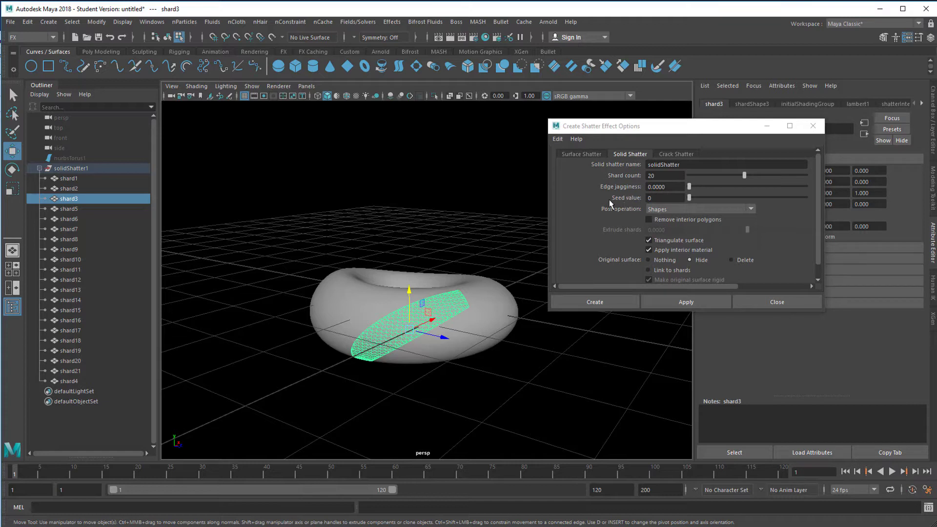
# - Close the Create Shatter Effect options
pyautogui.click(557, 139)
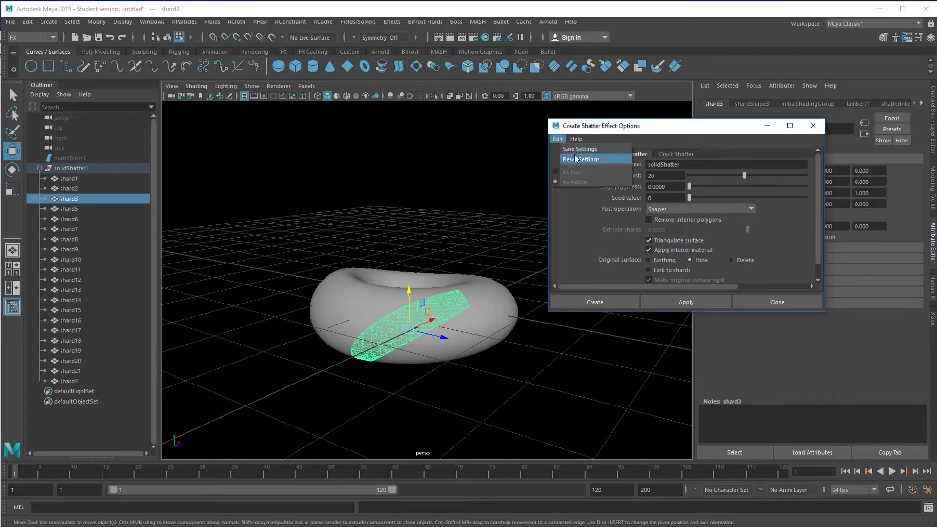
pyautogui.click(783, 303)
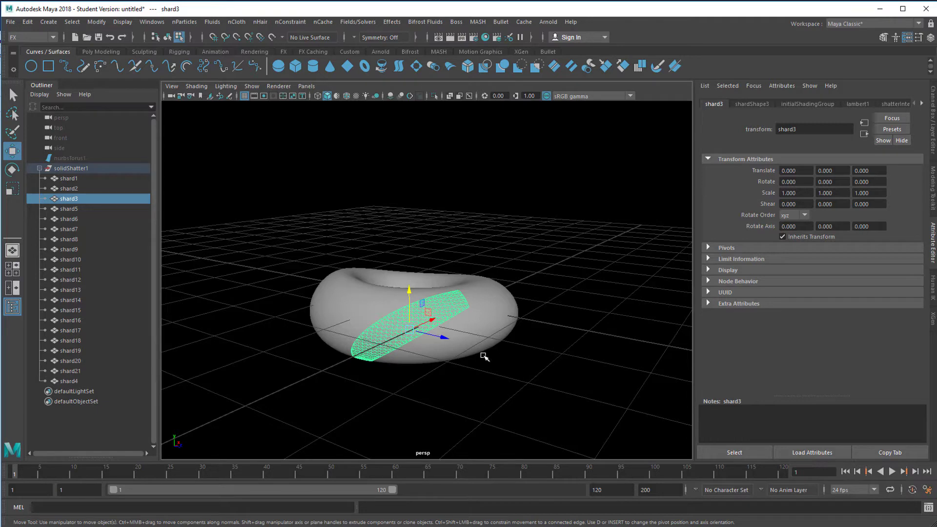
pyautogui.keyDown('alt'); pyautogui.moveTo(512, 365); pyautogui.dragTo(541, 379); pyautogui.keyUp('alt')
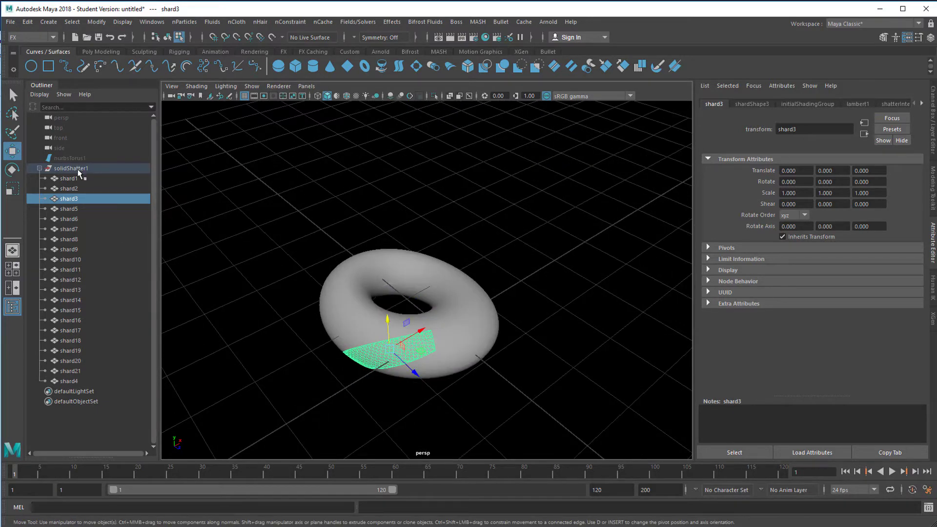
pyautogui.keyDown('alt'); pyautogui.moveTo(532, 296); pyautogui.dragTo(166, 224, button='right'); pyautogui.keyUp('alt')
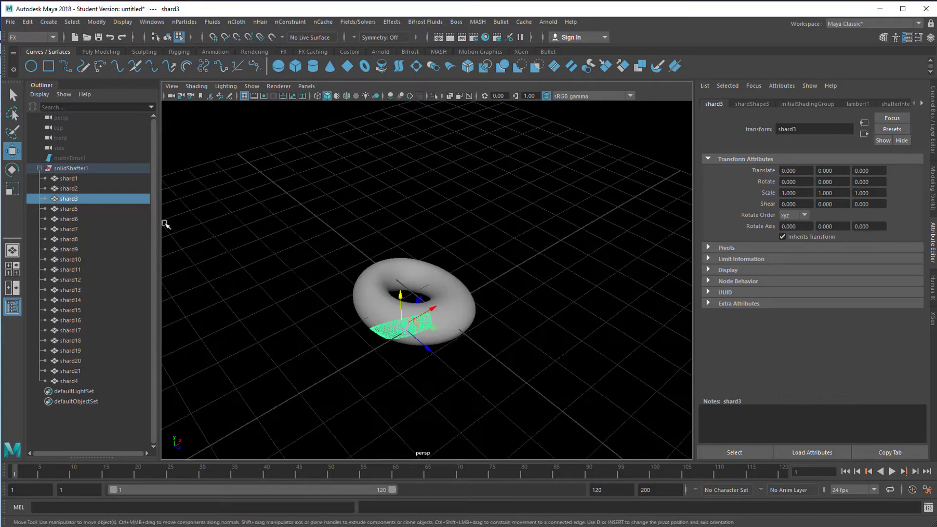
# - Try making the whole solidShatter1 group one active Bullet rigid body, play the simulation and return to the first frame
pyautogui.click(73, 168)
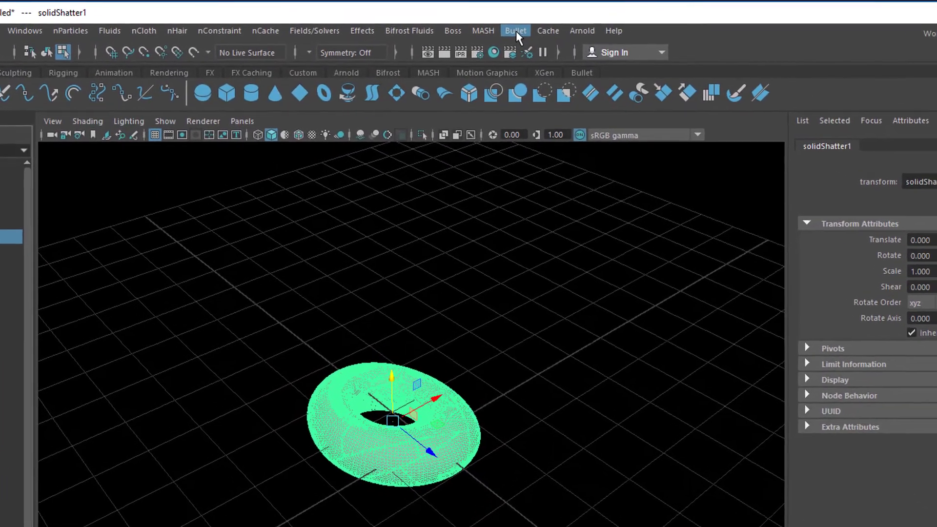
pyautogui.click(516, 31)
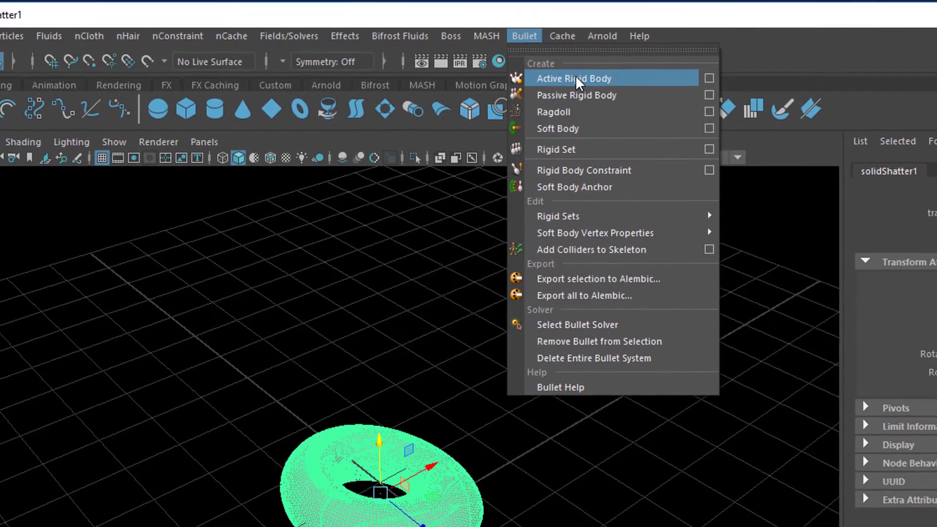
pyautogui.click(576, 77)
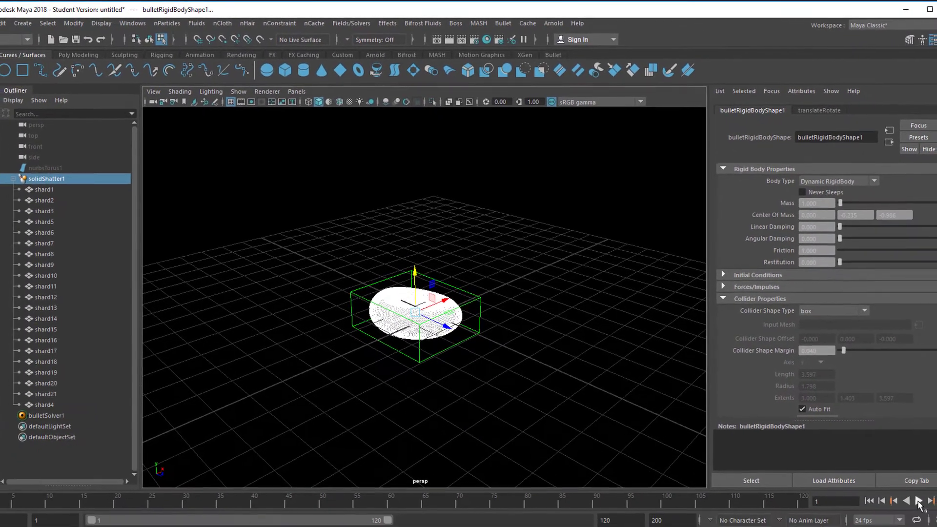
pyautogui.click(935, 521)
pyautogui.keyDown('alt'); pyautogui.moveTo(566, 360); pyautogui.dragTo(413, 253); pyautogui.keyUp('alt')
pyautogui.click(890, 472)
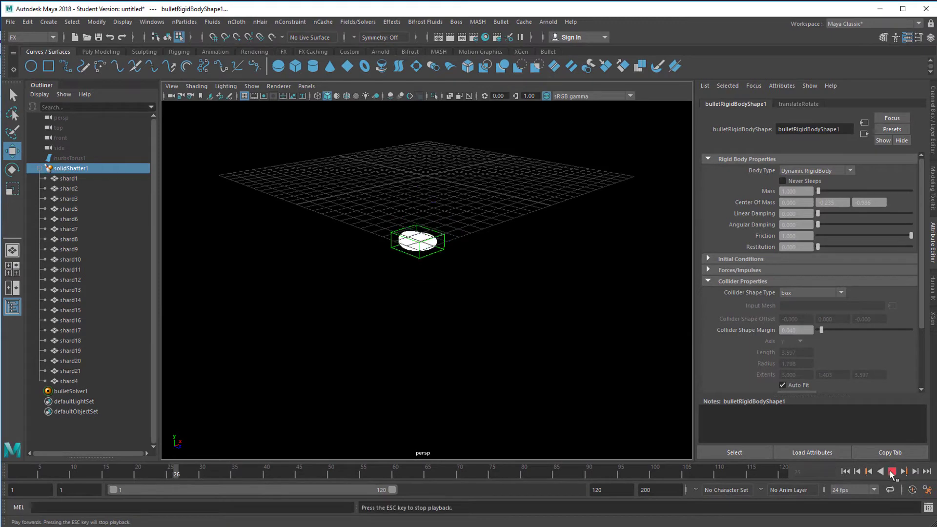
pyautogui.click(847, 473)
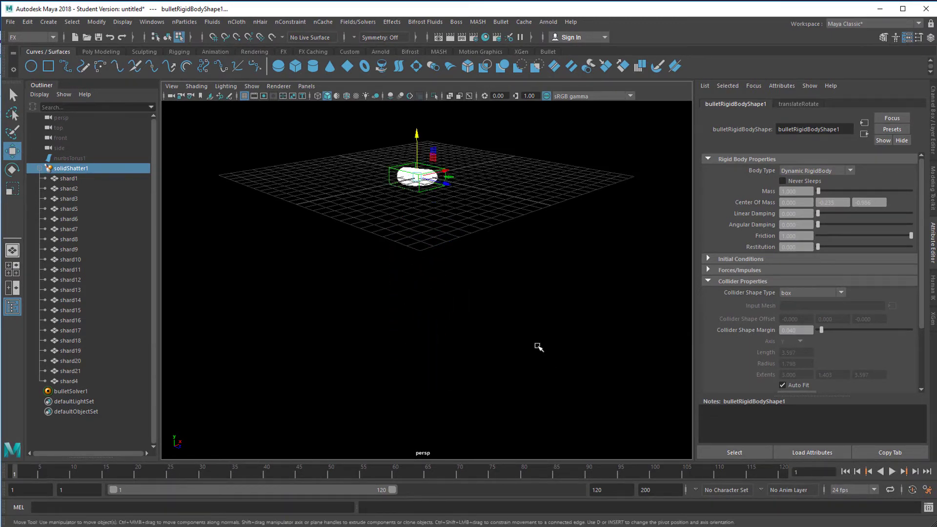
# - Undo the active rigid body on the solidShatter1 group
pyautogui.keyDown('alt'); pyautogui.moveTo(540, 349); pyautogui.dragTo(398, 335); pyautogui.keyUp('alt')
pyautogui.keyDown('alt'); pyautogui.moveTo(397, 334); pyautogui.dragTo(449, 342, button='right'); pyautogui.keyUp('alt')
pyautogui.keyDown('alt'); pyautogui.moveTo(449, 342); pyautogui.dragTo(481, 353); pyautogui.keyUp('alt')
pyautogui.hotkey('ctrl', 'z')
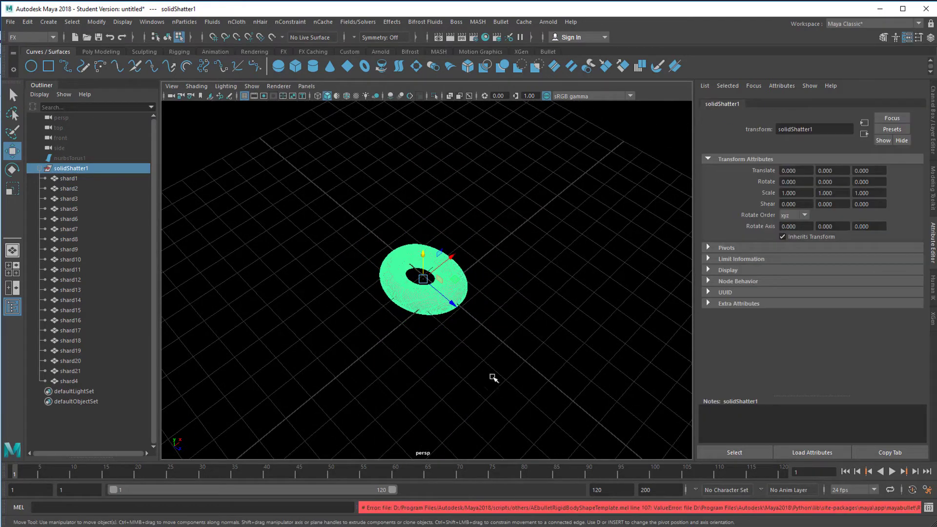
pyautogui.hotkey('ctrl', 'z')
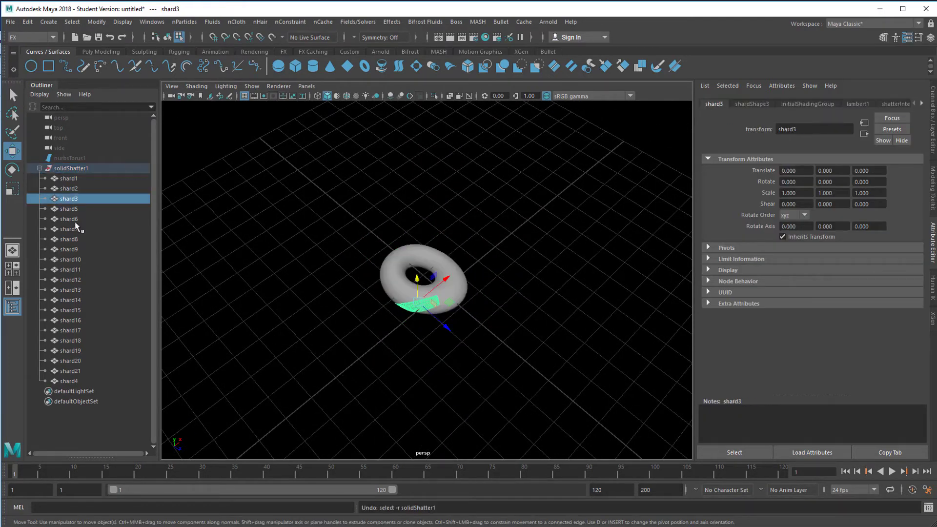
# - Select all the shards inside the solidShatter1 group and turn each one into an active Bullet rigid body
pyautogui.click(75, 180)
pyautogui.keyDown('shift'); pyautogui.click(68, 381); pyautogui.keyUp('shift')
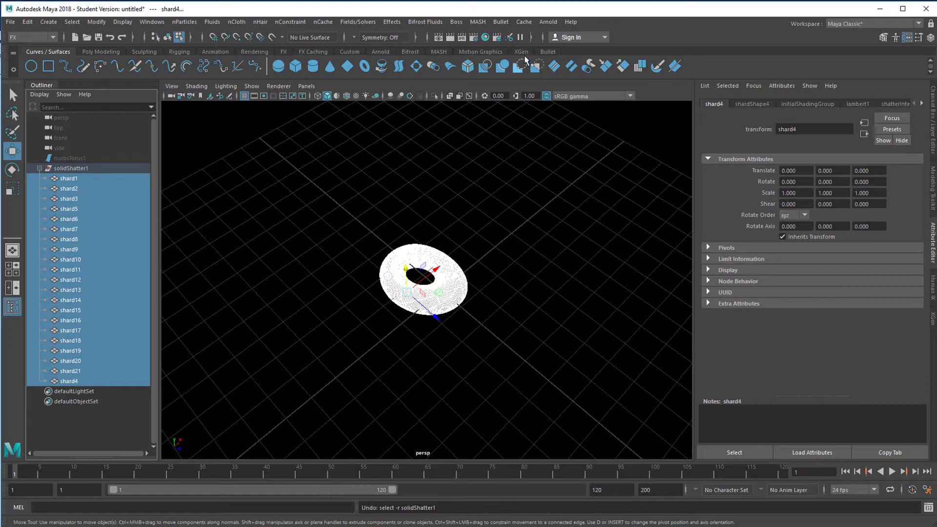
pyautogui.click(505, 24)
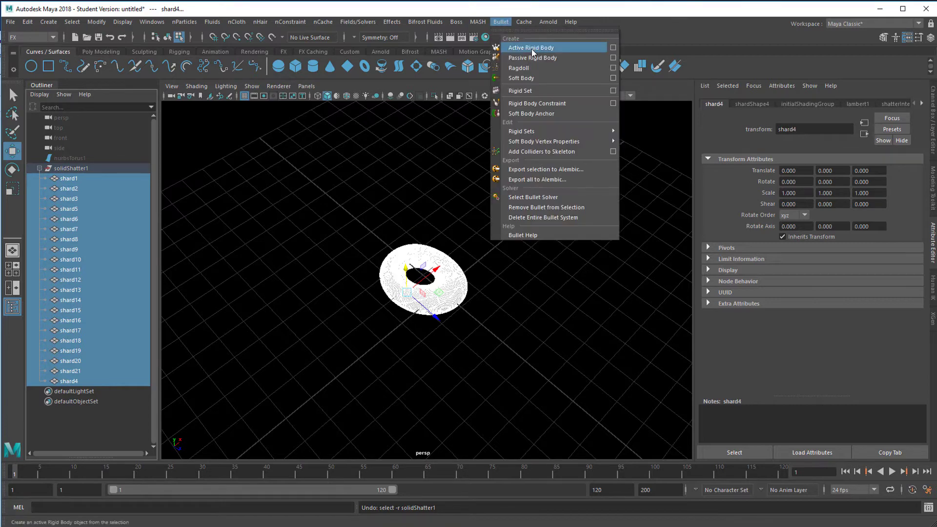
pyautogui.click(532, 48)
# - Play the simulation of the individual rigid bodies to frame 17 and examine how the shards and their box colliders scatter
pyautogui.keyDown('alt'); pyautogui.moveTo(623, 272); pyautogui.dragTo(385, 360); pyautogui.keyUp('alt')
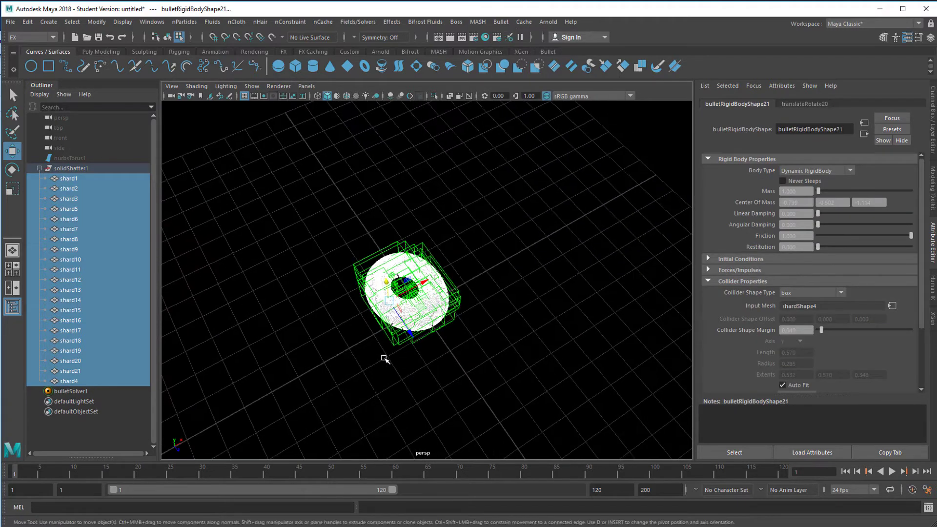
pyautogui.keyDown('alt'); pyautogui.moveTo(385, 360); pyautogui.dragTo(566, 341, button='right'); pyautogui.keyUp('alt')
pyautogui.keyDown('alt'); pyautogui.moveTo(567, 341); pyautogui.dragTo(493, 332); pyautogui.keyUp('alt')
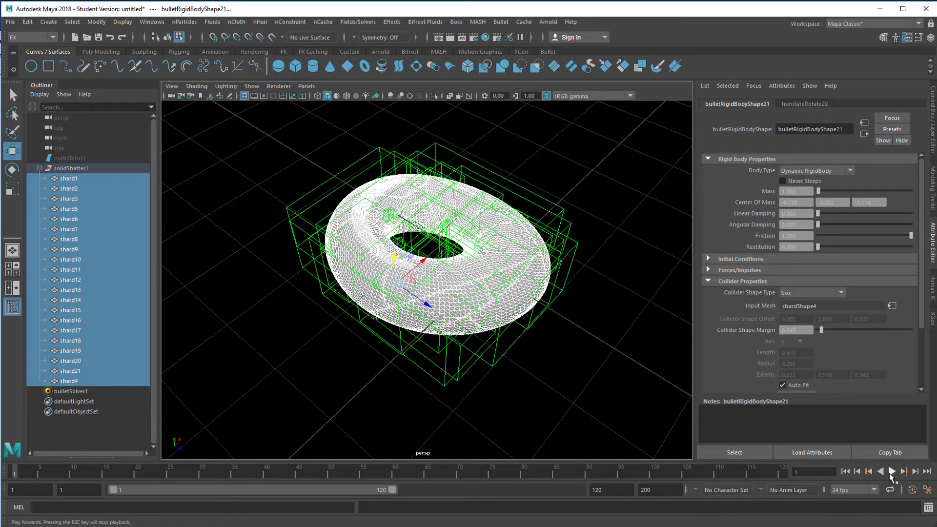
pyautogui.click(891, 471)
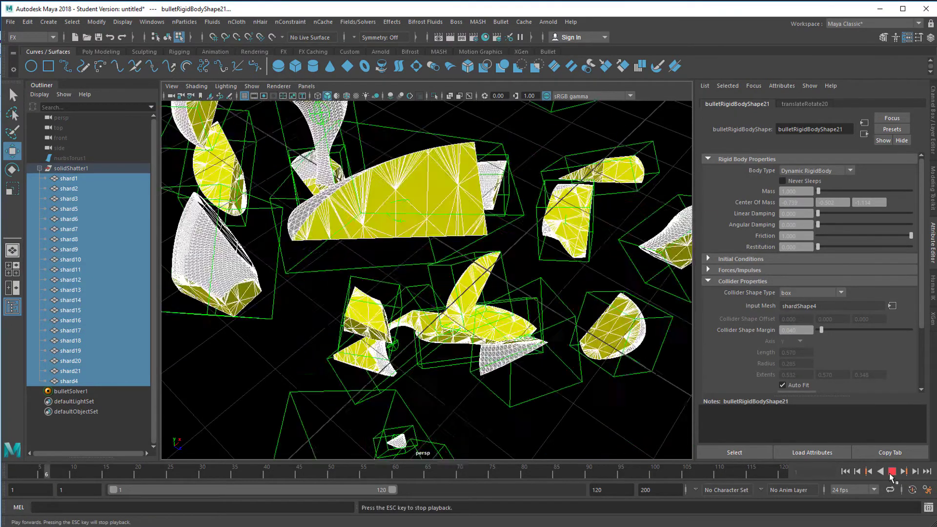
pyautogui.scroll(3, 408, 365)
pyautogui.scroll(-5, 407, 366)
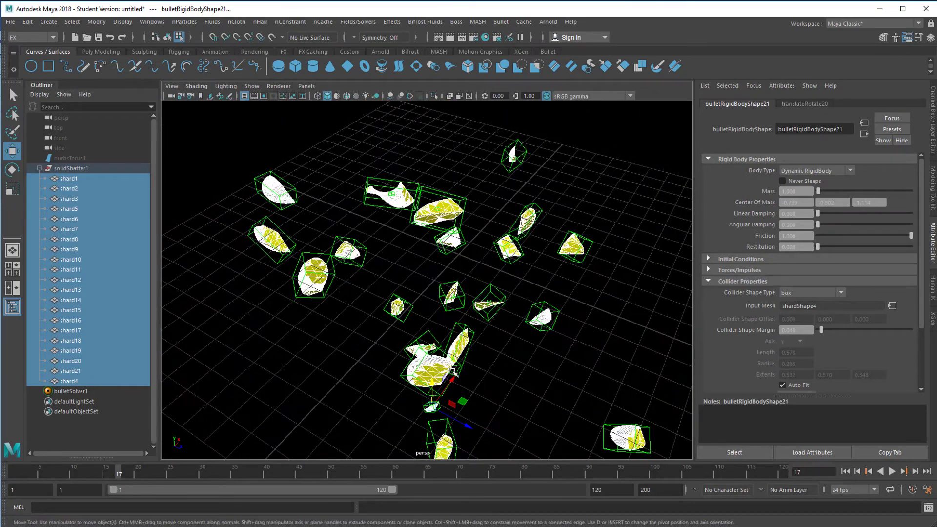
pyautogui.keyDown('alt'); pyautogui.moveTo(408, 365); pyautogui.dragTo(457, 349); pyautogui.keyUp('alt')
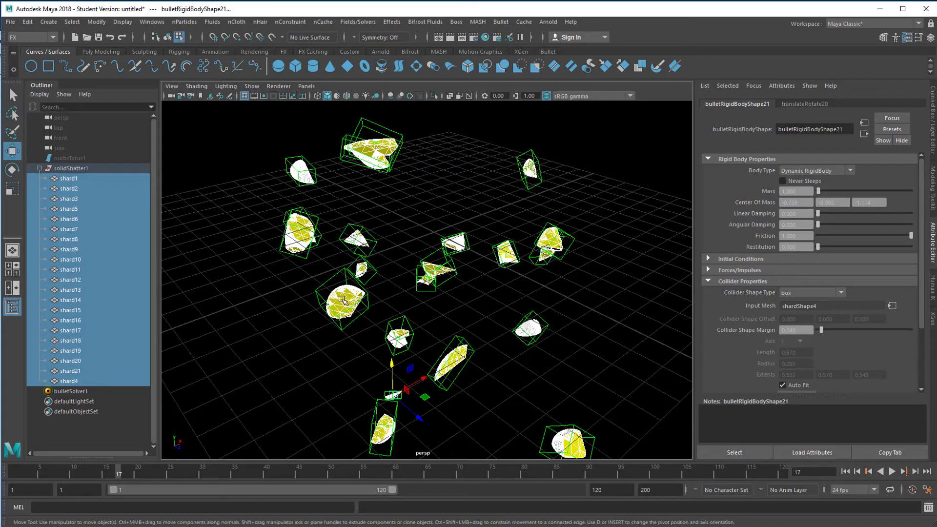
# - Undo the playback, the active rigid bodies on the shards and the selection of all shards
pyautogui.hotkey('ctrl', 'z')
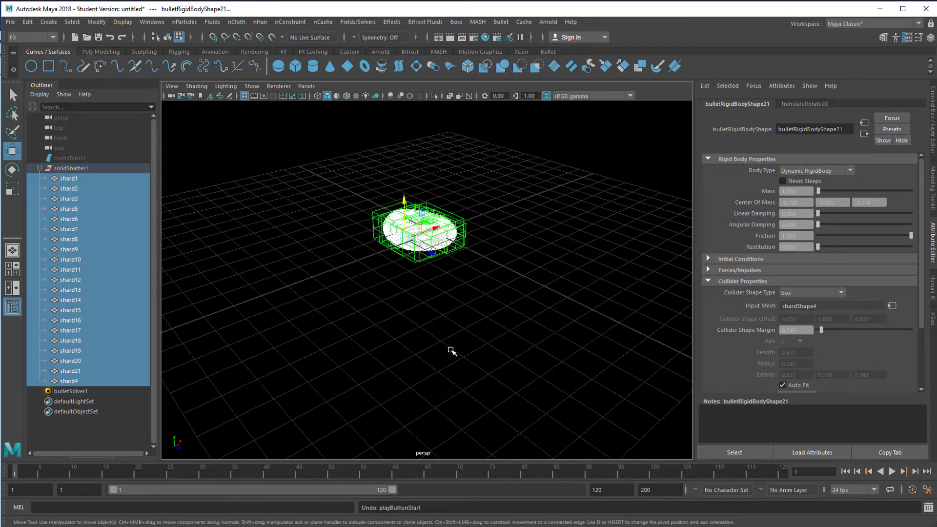
pyautogui.hotkey('ctrl', 'z')
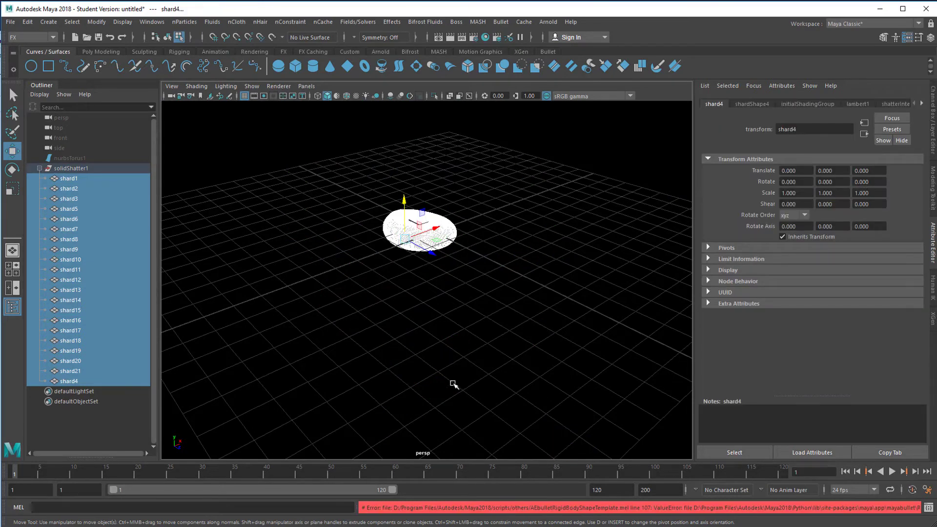
pyautogui.hotkey('ctrl', 'z')
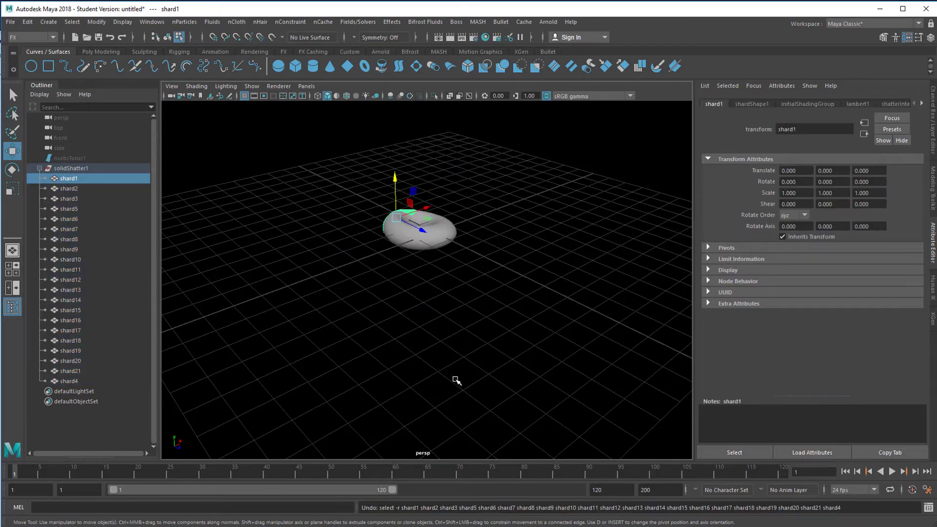
# - Create a Bullet Rigid Set from the solidShatter1 group
pyautogui.click(76, 168)
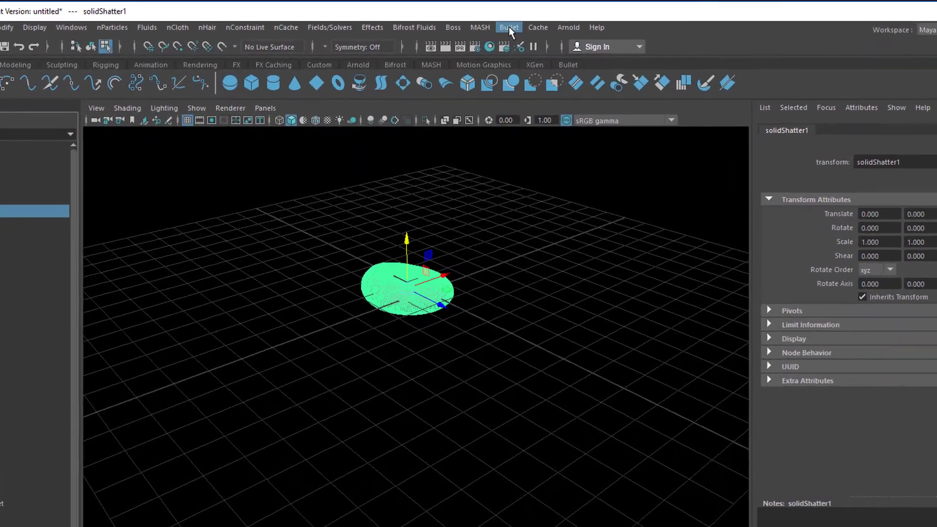
pyautogui.click(501, 22)
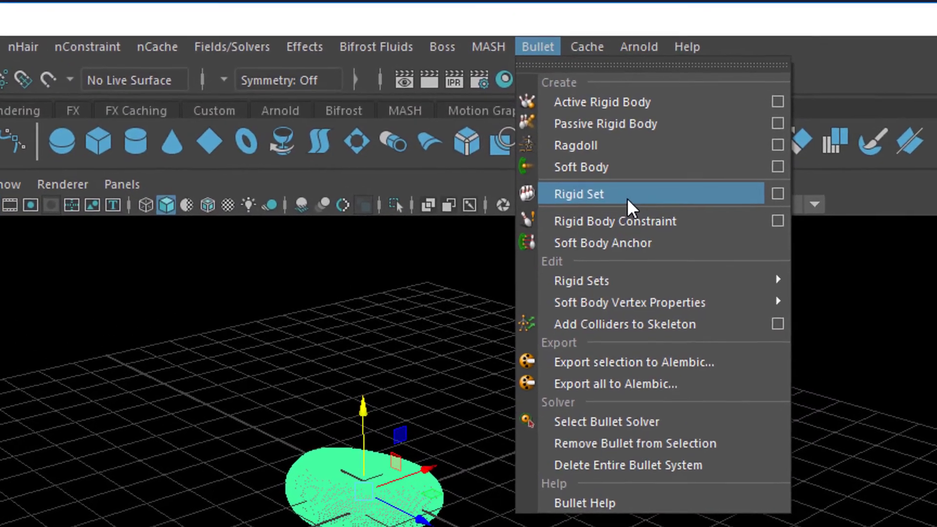
pyautogui.click(630, 199)
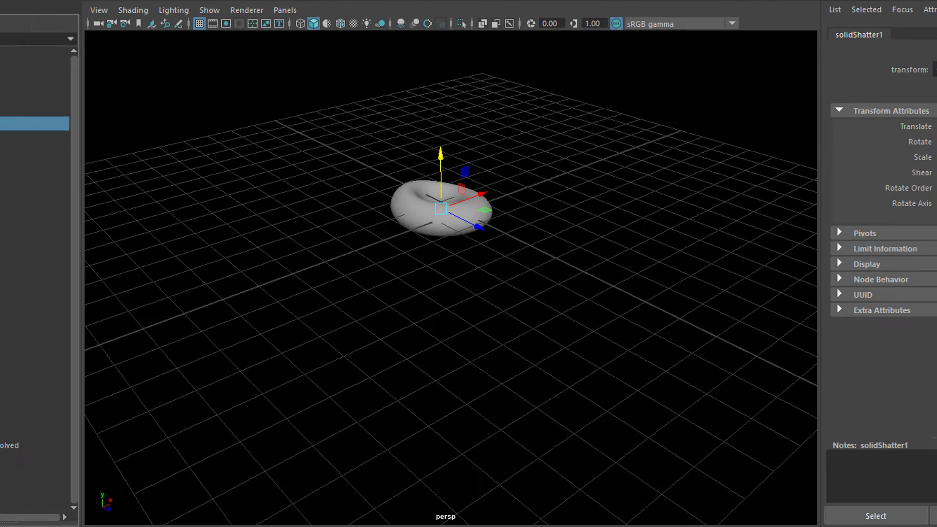
# - Play the rigid set simulation to frame 31, examine the flying shards and return to the first frame
pyautogui.hotkey('alt', 'v')
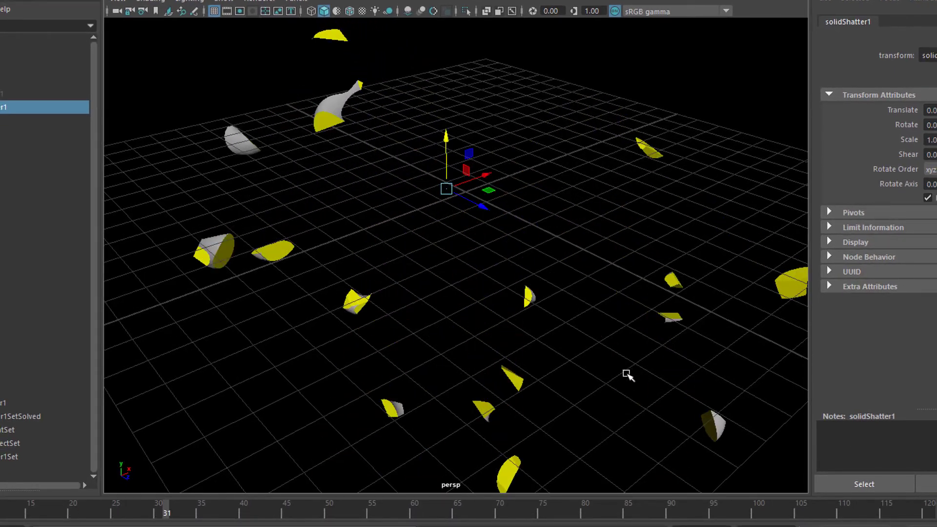
pyautogui.keyDown('alt'); pyautogui.moveTo(629, 375); pyautogui.dragTo(471, 409, button='right'); pyautogui.keyUp('alt')
pyautogui.keyDown('alt'); pyautogui.moveTo(470, 408); pyautogui.dragTo(449, 372); pyautogui.keyUp('alt')
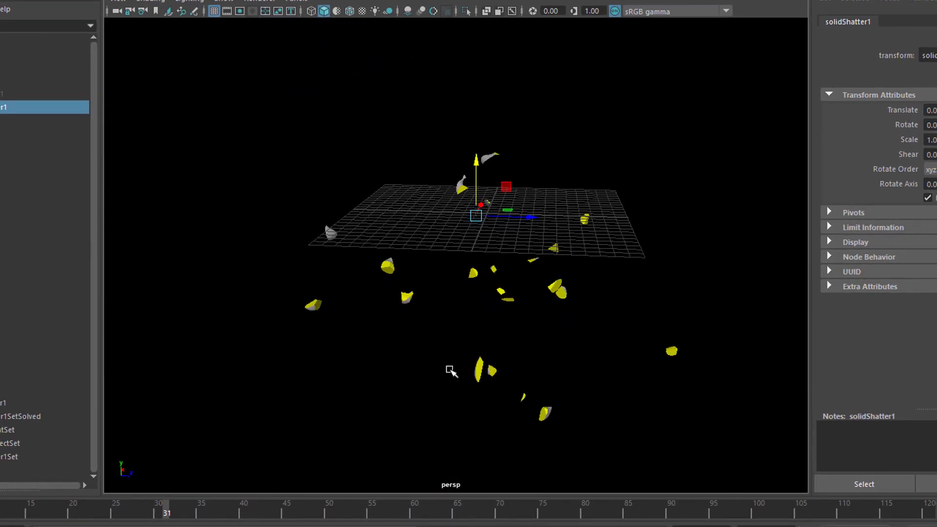
pyautogui.keyDown('alt'); pyautogui.moveTo(430, 367); pyautogui.dragTo(488, 393, button='right'); pyautogui.keyUp('alt')
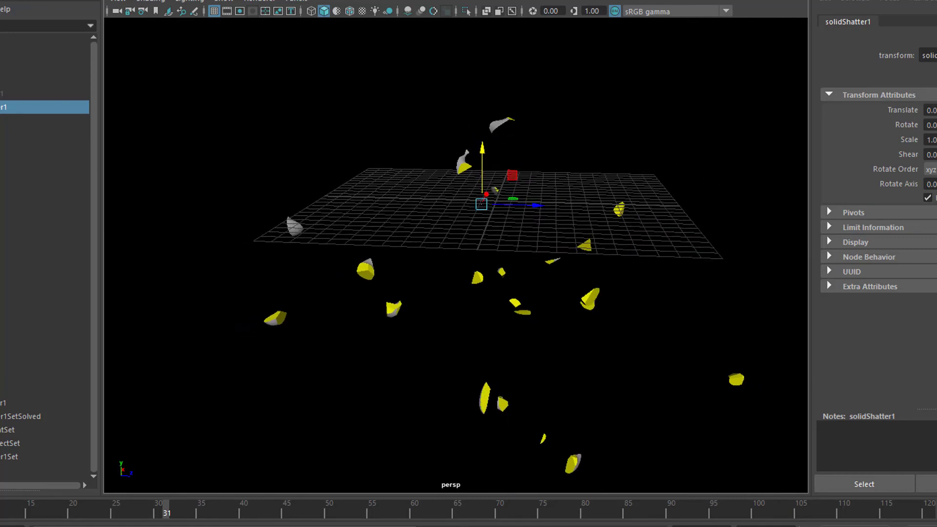
pyautogui.hotkey('alt', 'shift', 'v')
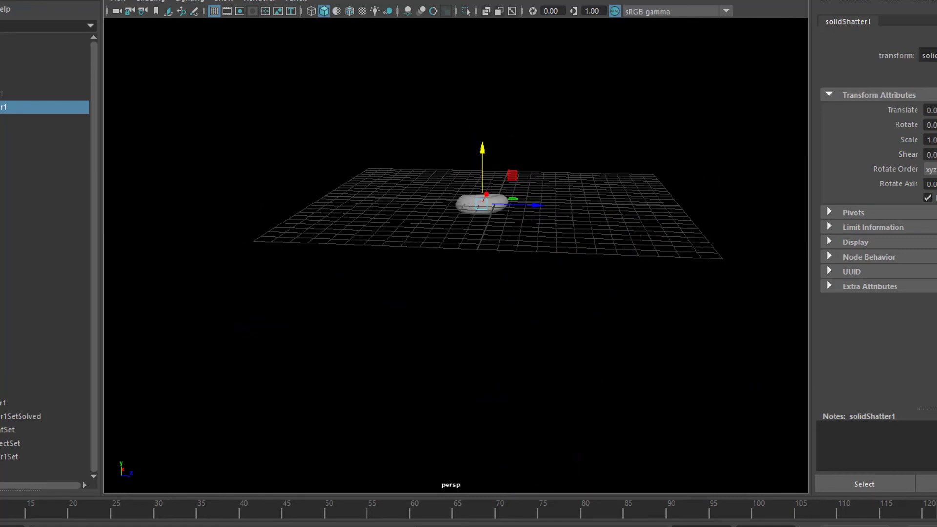
# - Replay the rigid set simulation to frame 18 with the scattered shards framed closer
pyautogui.keyDown('alt'); pyautogui.moveTo(474, 354); pyautogui.dragTo(473, 373); pyautogui.keyUp('alt')
pyautogui.keyDown('alt'); pyautogui.moveTo(473, 372); pyautogui.dragTo(630, 348, button='right'); pyautogui.keyUp('alt')
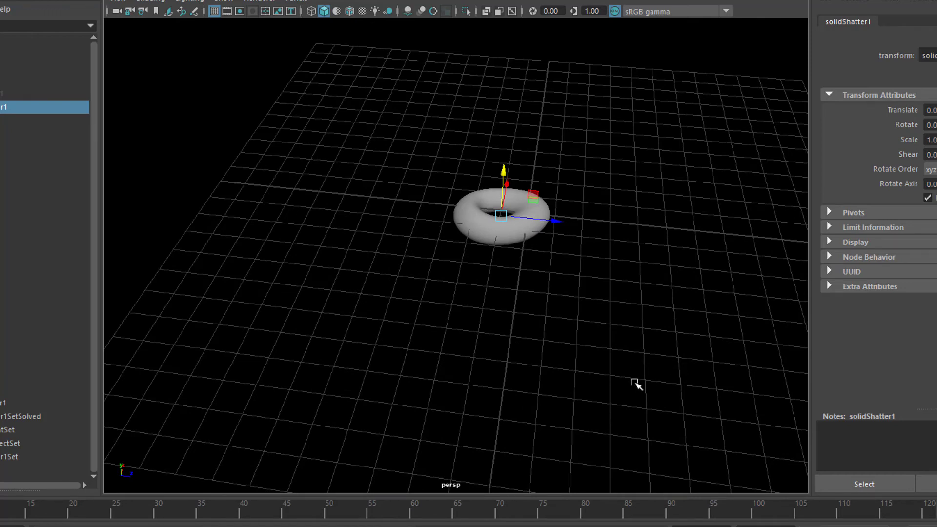
pyautogui.keyDown('alt'); pyautogui.moveTo(632, 373); pyautogui.dragTo(587, 381, button='middle'); pyautogui.keyUp('alt')
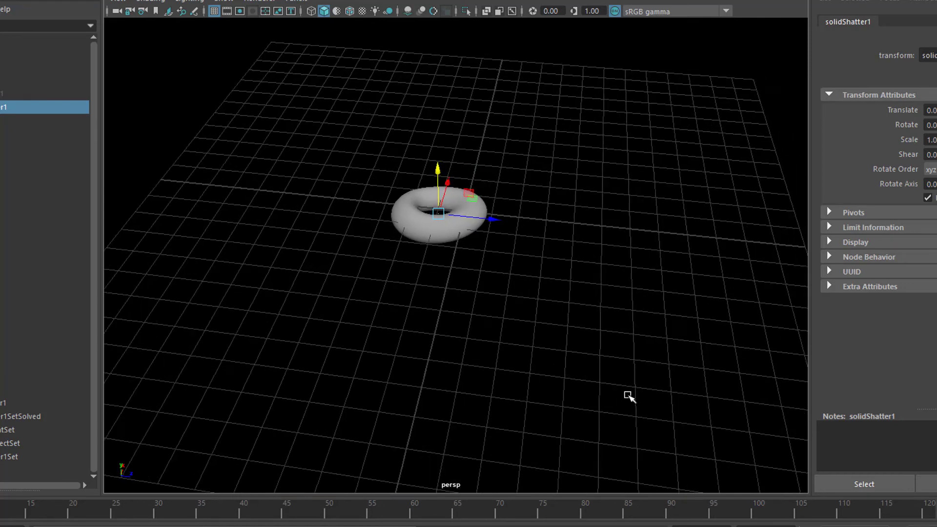
pyautogui.hotkey('alt', 'v')
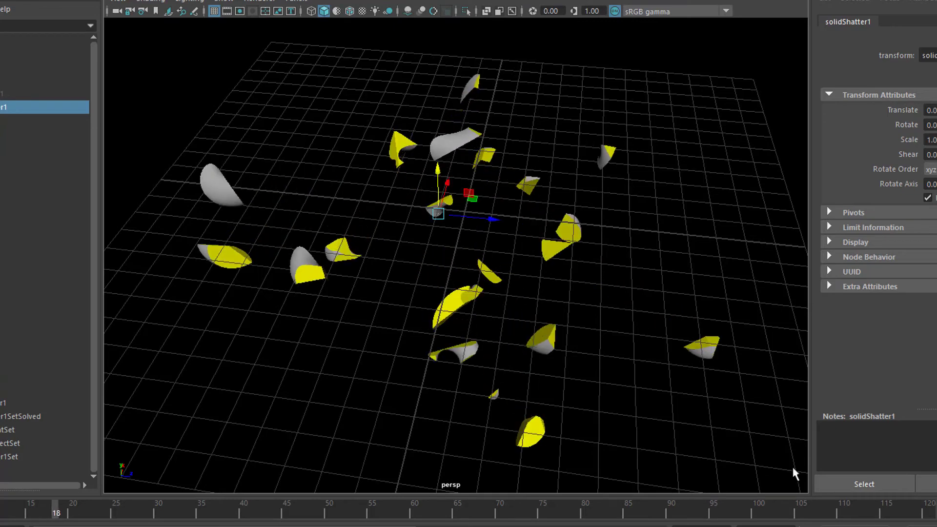
pyautogui.hotkey('shift', 'alt', 'v')
pyautogui.keyDown('alt'); pyautogui.moveTo(527, 351); pyautogui.dragTo(503, 351); pyautogui.keyUp('alt')
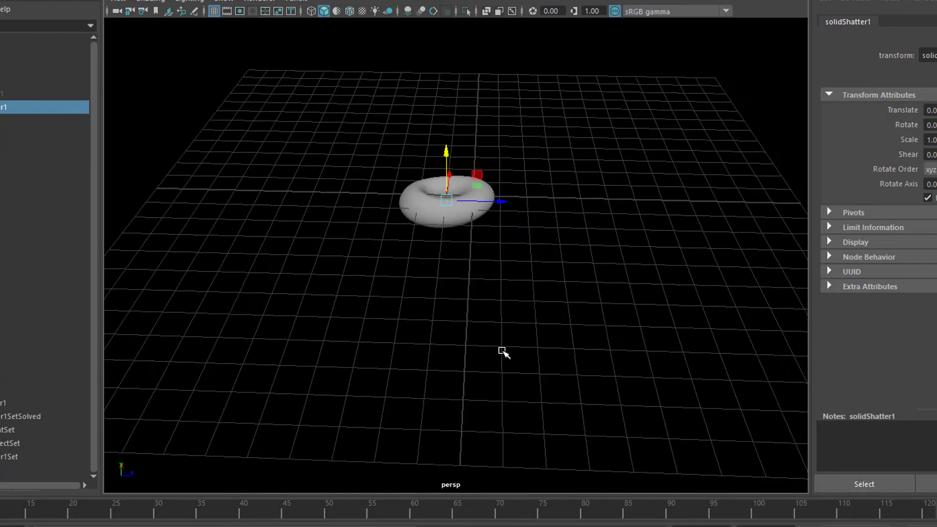
pyautogui.keyDown('alt'); pyautogui.moveTo(420, 337); pyautogui.dragTo(487, 347, button='right'); pyautogui.keyUp('alt')
pyautogui.keyDown('alt'); pyautogui.moveTo(485, 337); pyautogui.dragTo(492, 367, button='middle'); pyautogui.keyUp('alt')
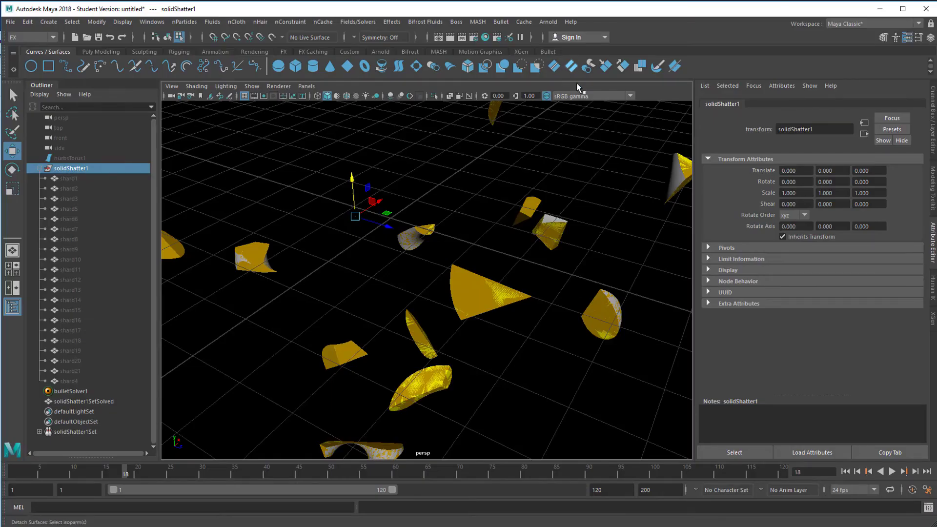
# - Add an Arnold Skydome Light to the scene and render the shards in the Arnold RenderView
pyautogui.click(546, 22)
pyautogui.moveTo(569, 73)
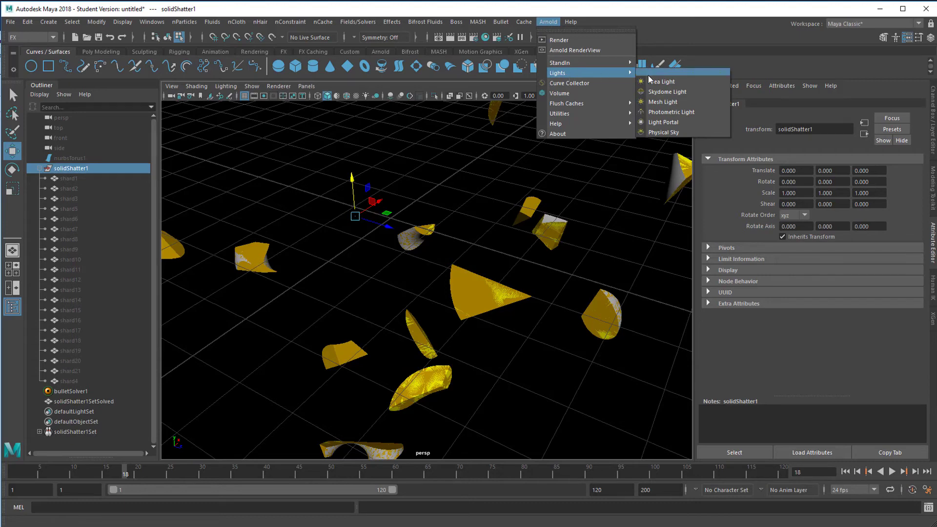
pyautogui.click(671, 92)
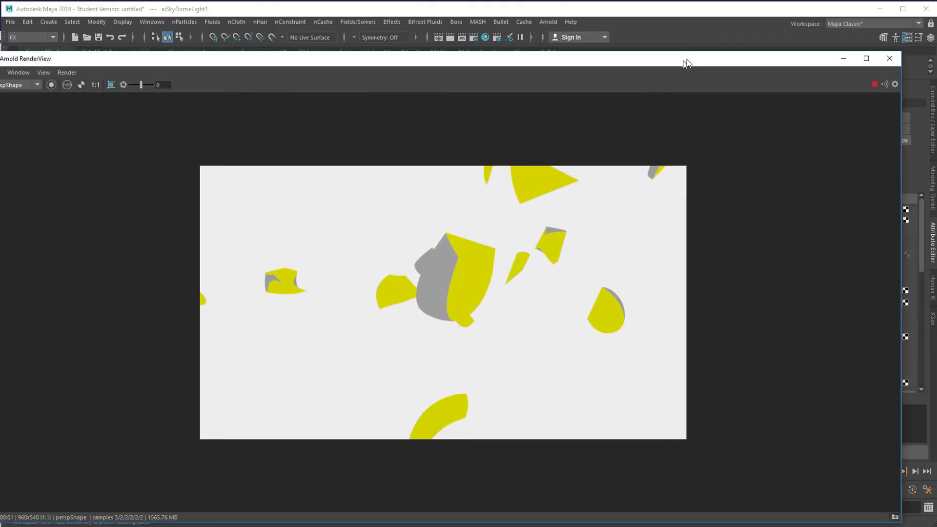
pyautogui.moveTo(684, 59); pyautogui.dragTo(705, 58)
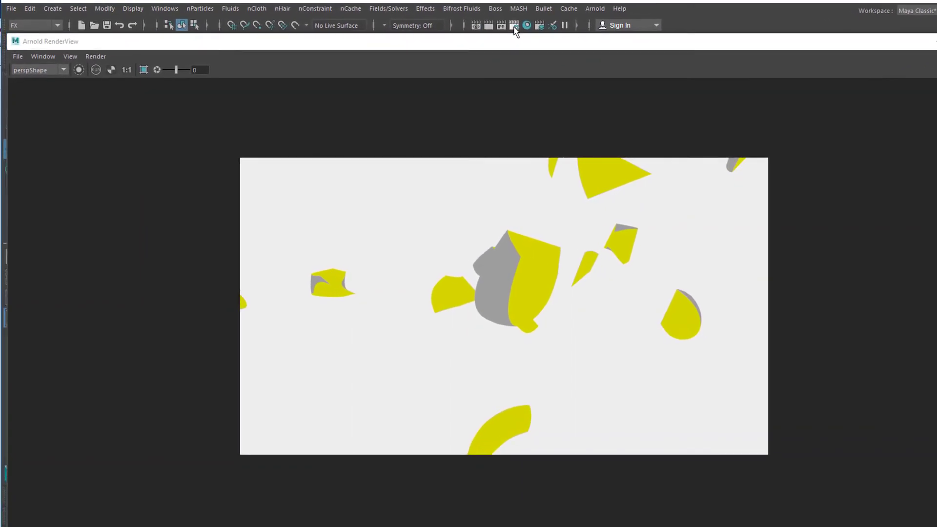
# - Enable Motion Blur in the Arnold Renderer render settings and close the settings
pyautogui.click(546, 17)
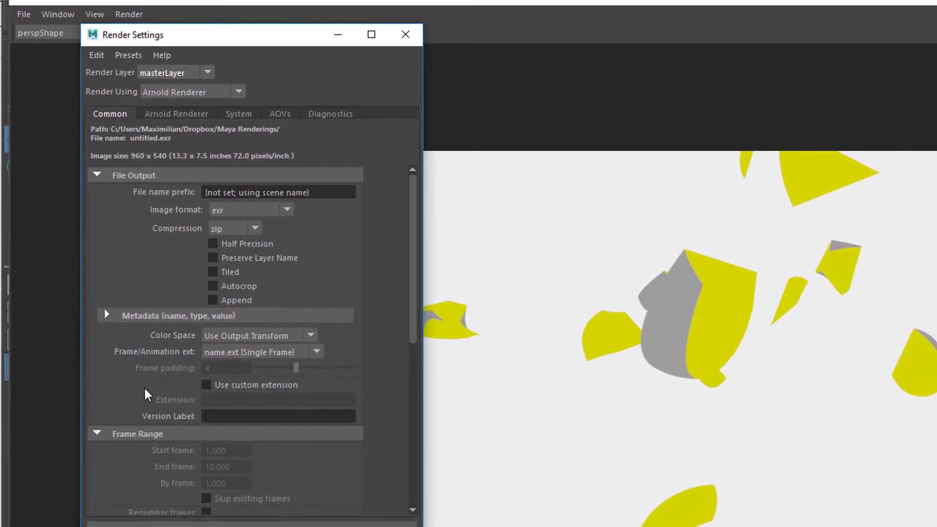
pyautogui.click(186, 113)
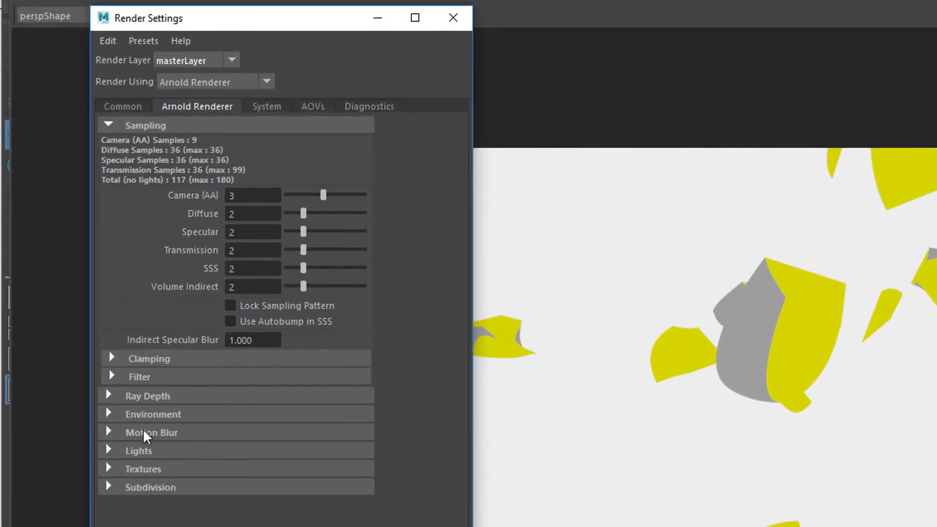
pyautogui.click(115, 444)
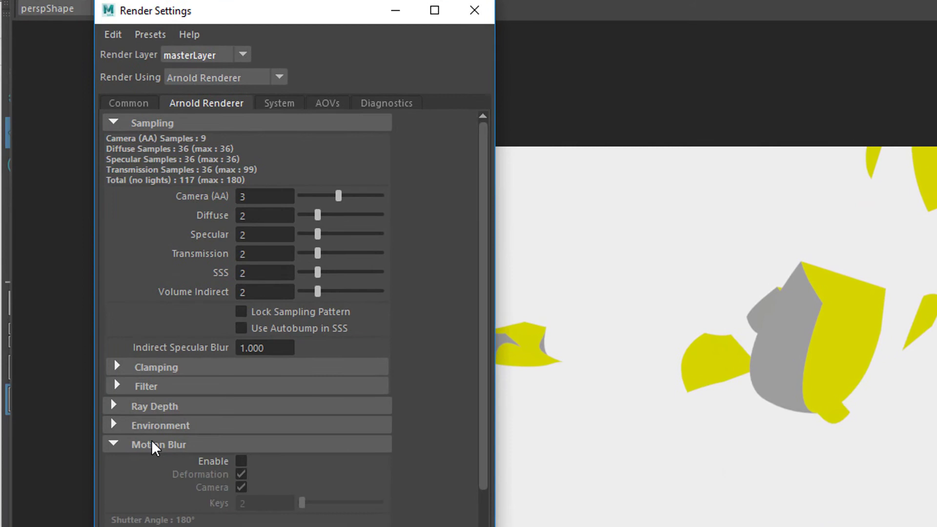
pyautogui.click(238, 458)
pyautogui.click(483, 7)
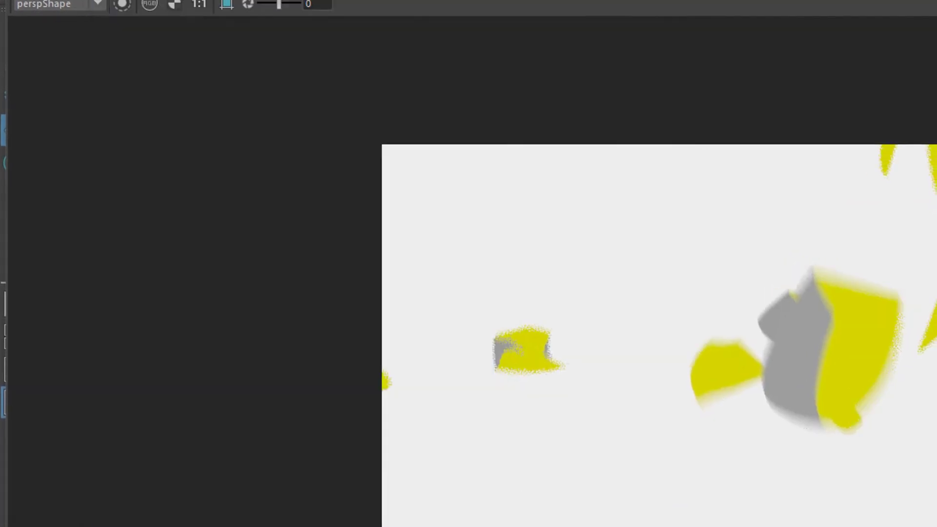